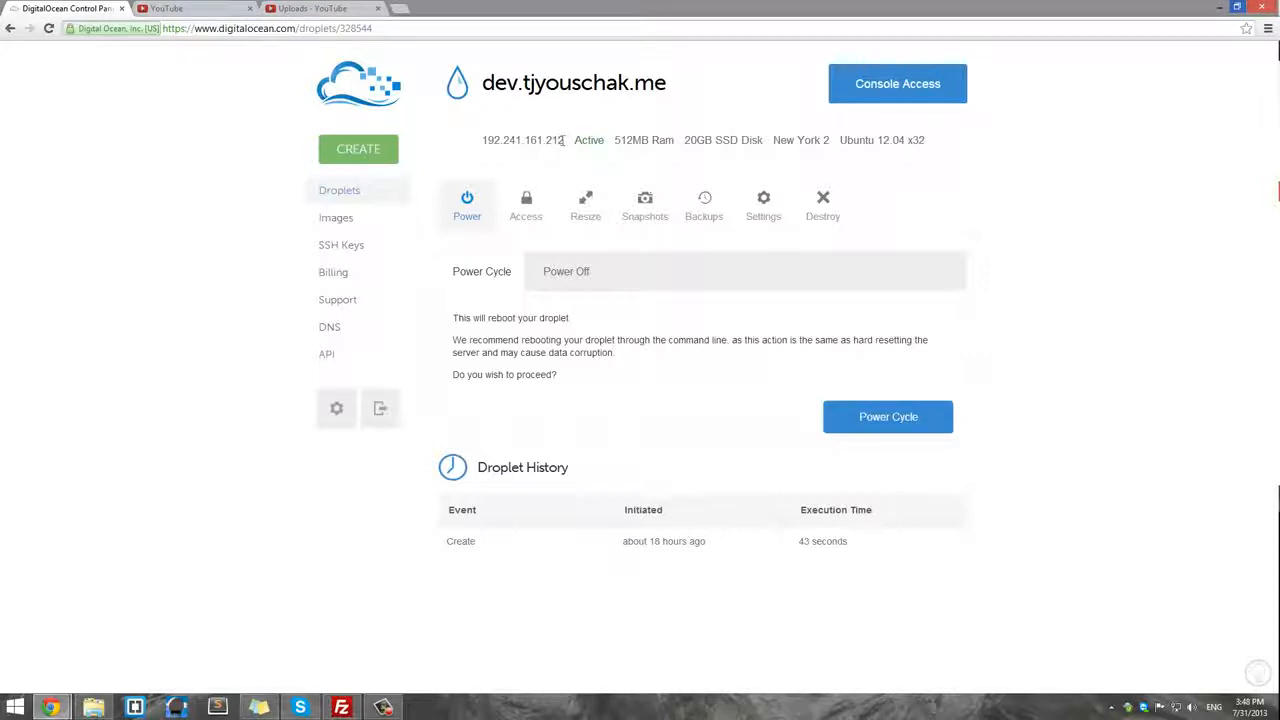
Step: Copy the droplet's IP address, view its default web page in a new browser tab, and return to the droplet page
drag(565, 140, 494, 143)
key(ctrl+c)
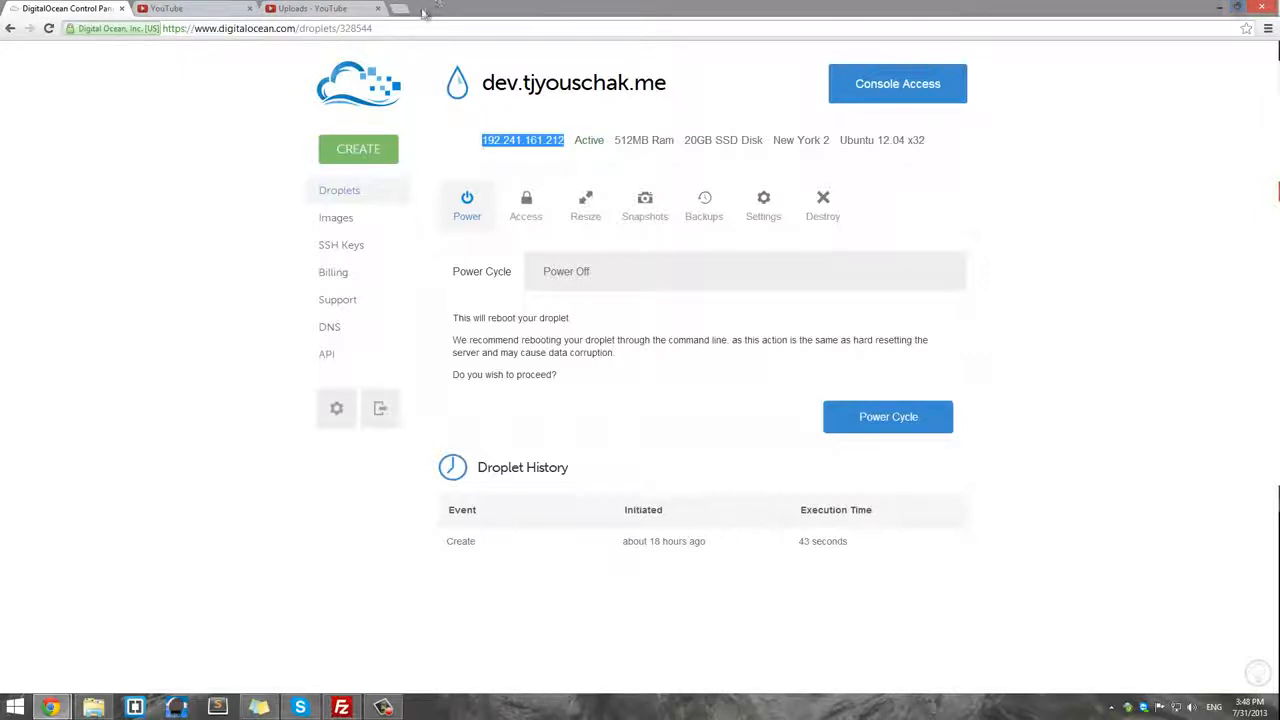
click(400, 9)
key(ctrl+v)
key(Return)
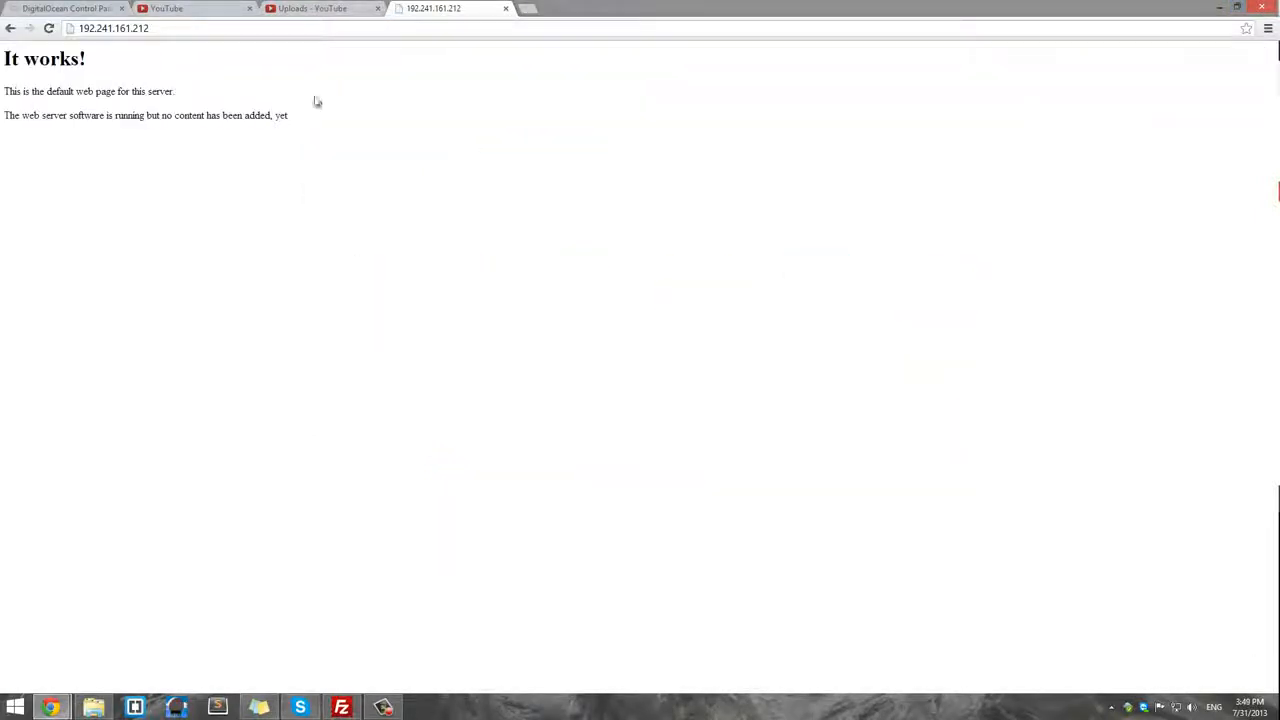
drag(305, 122, 4, 48)
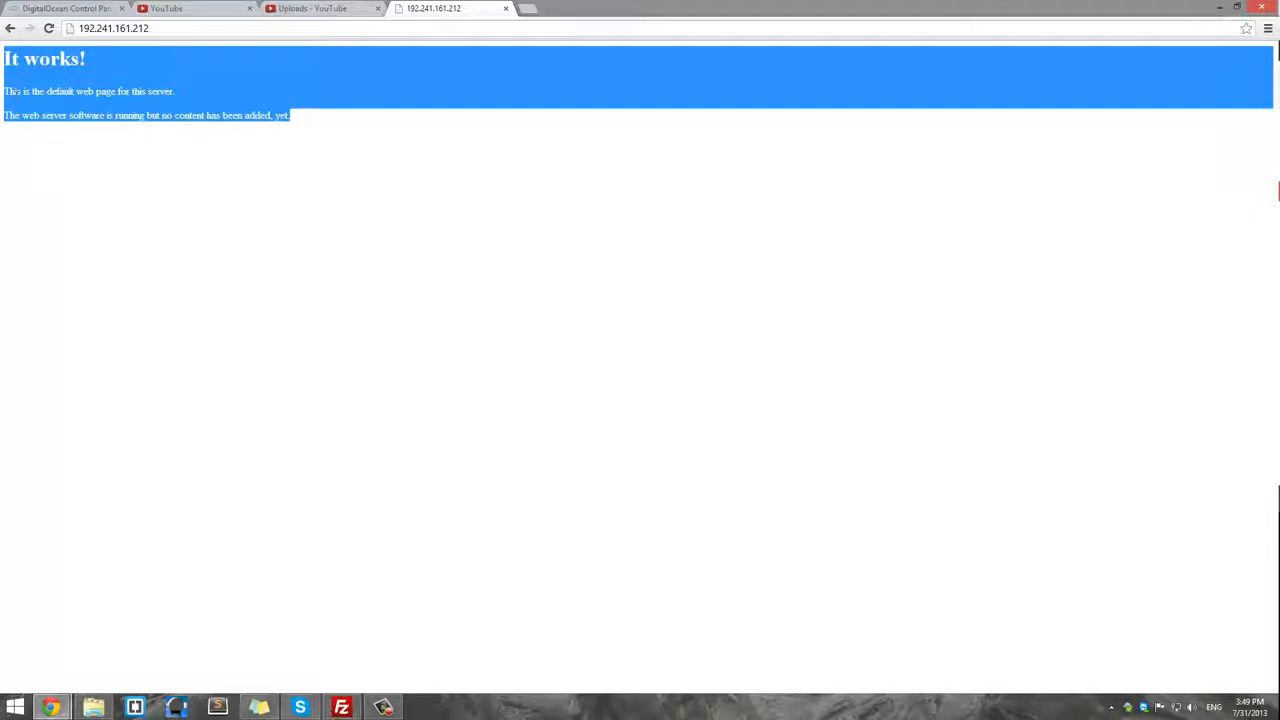
click(35, 8)
click(113, 259)
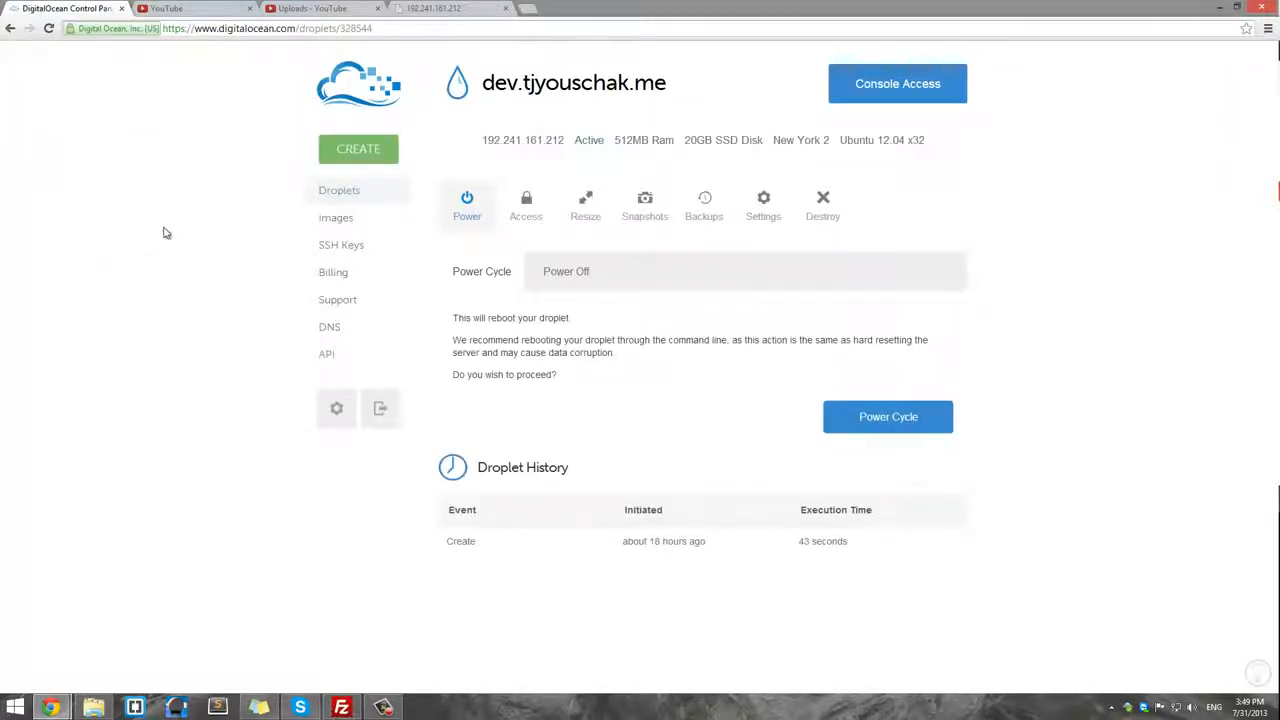
Step: Switch to FileZilla and connect to host 192.241.161.212 as root with the account password on port 22
click(341, 707)
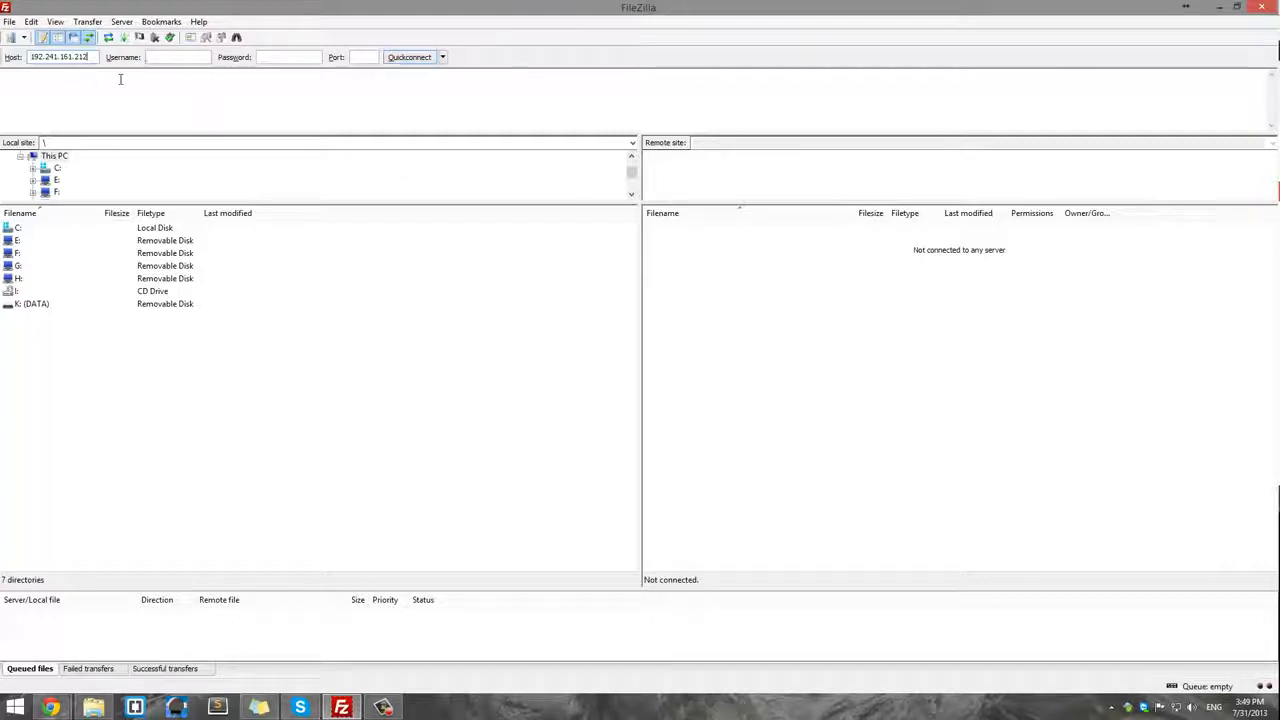
click(167, 56)
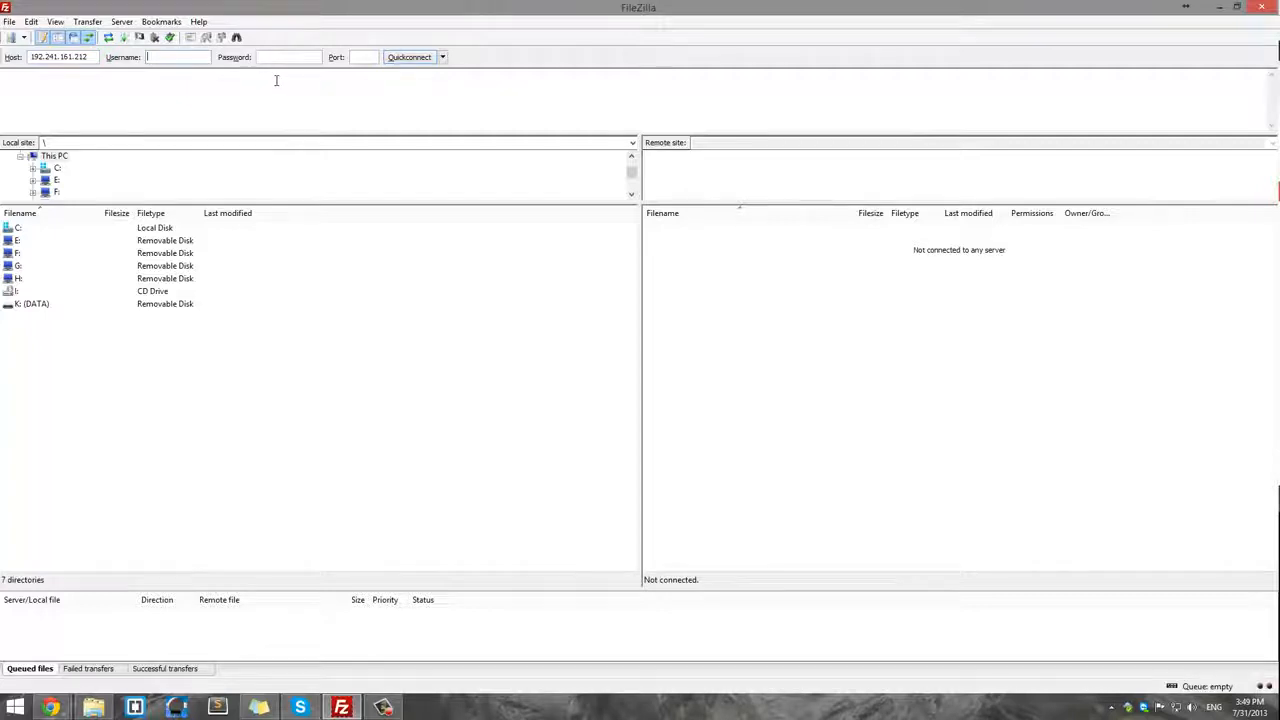
text(root)
key(alt+Tab)
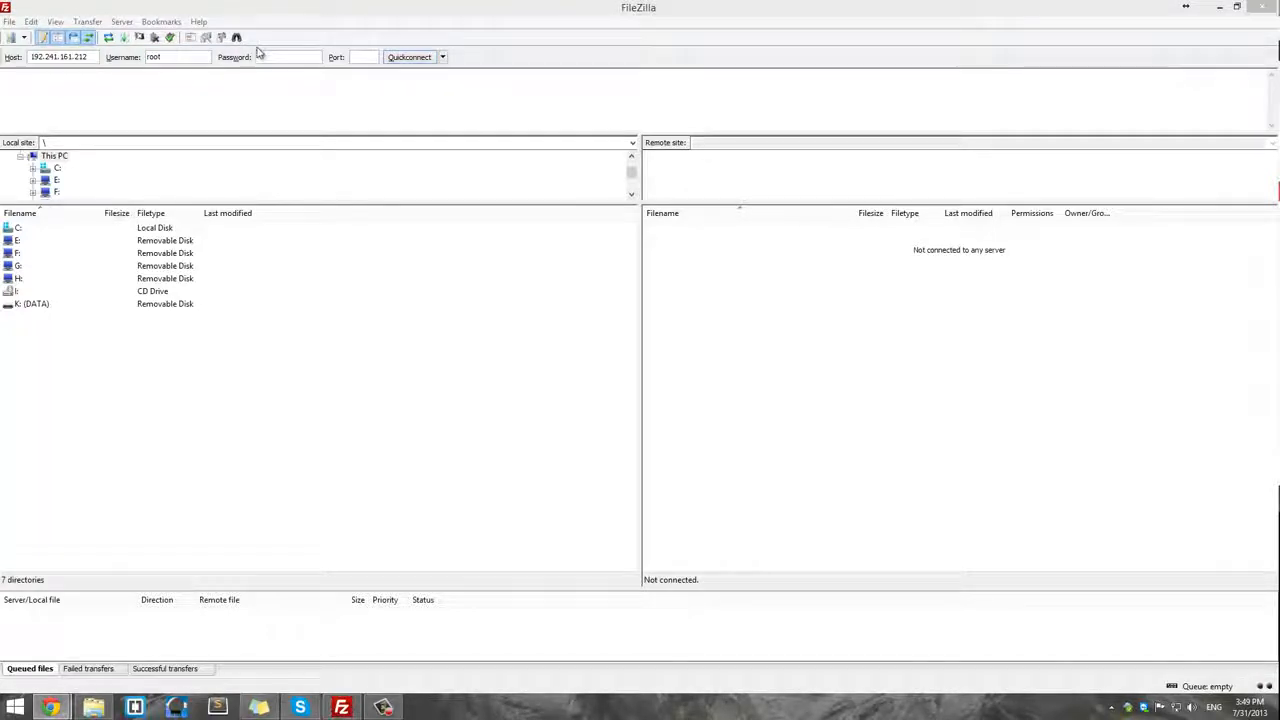
key(alt+Tab)
key(ctrl+v)
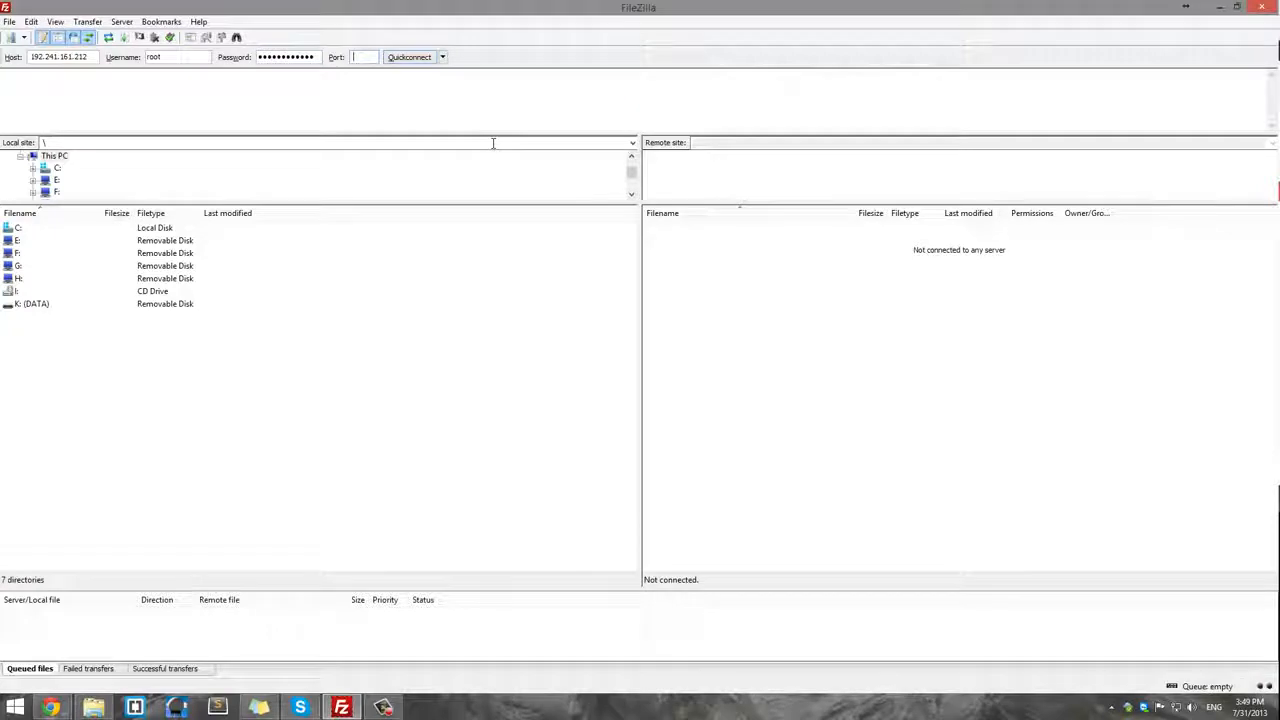
text(22)
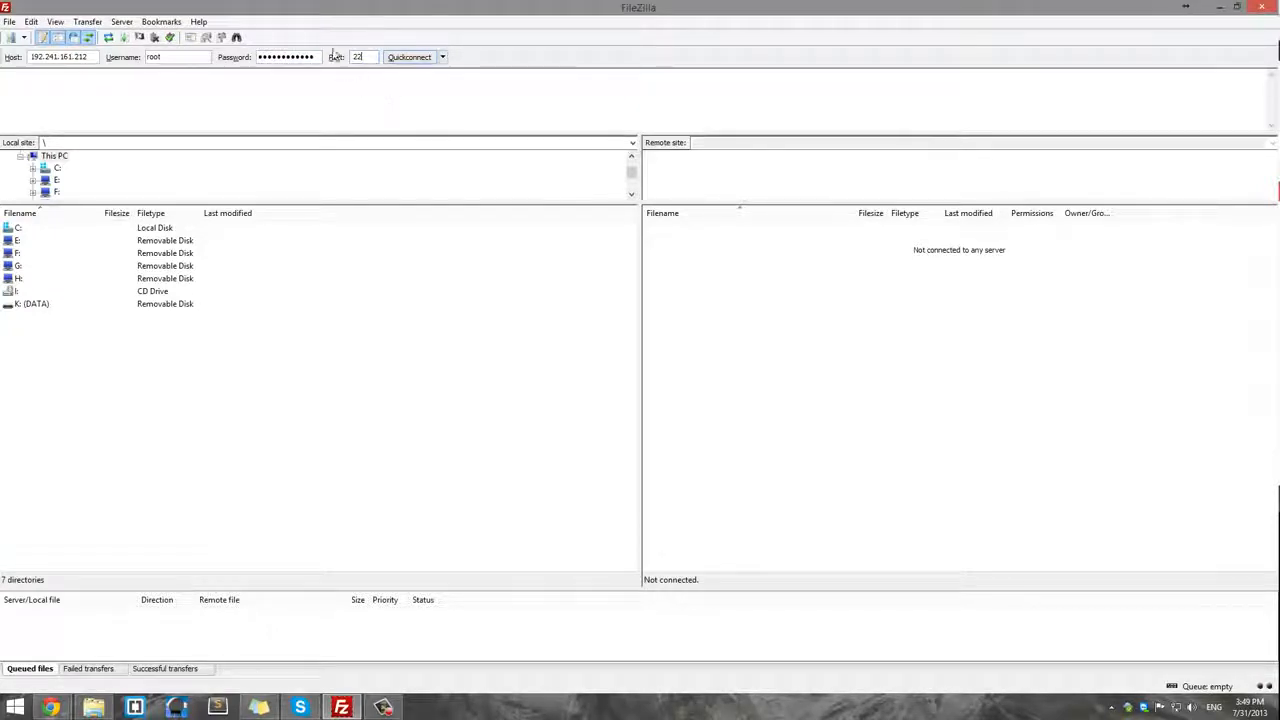
drag(366, 57, 342, 56)
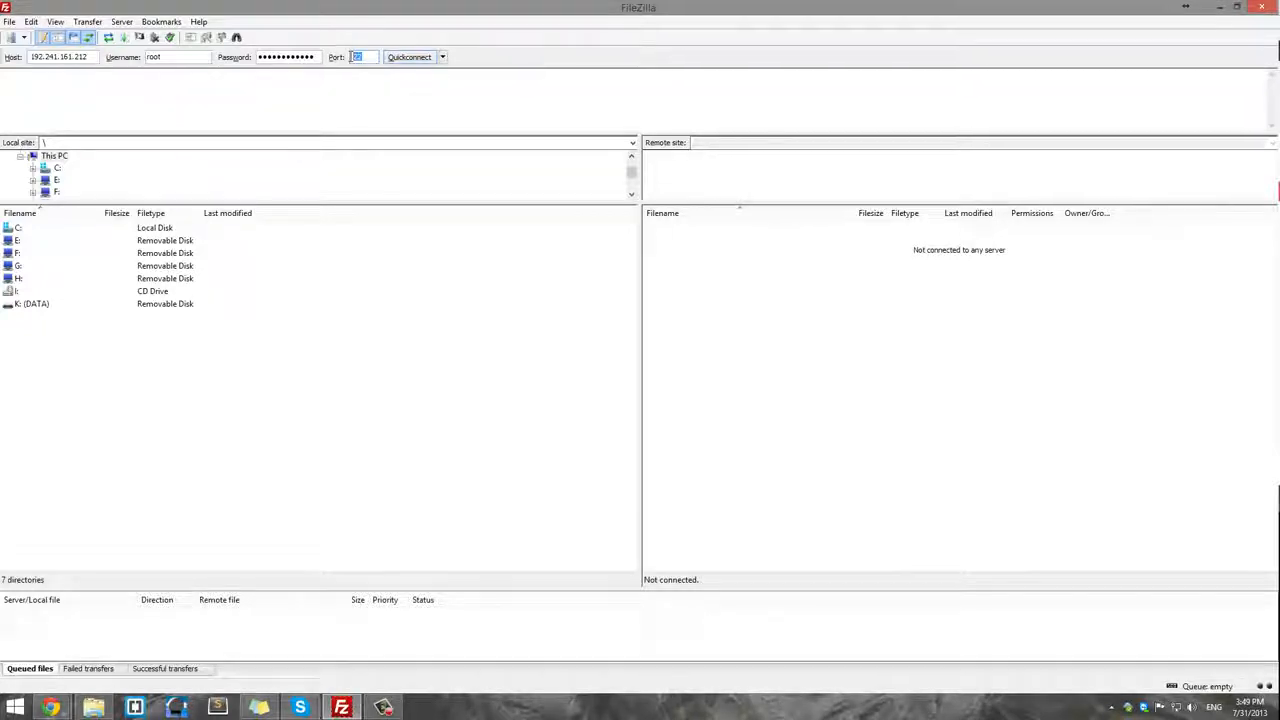
text(22)
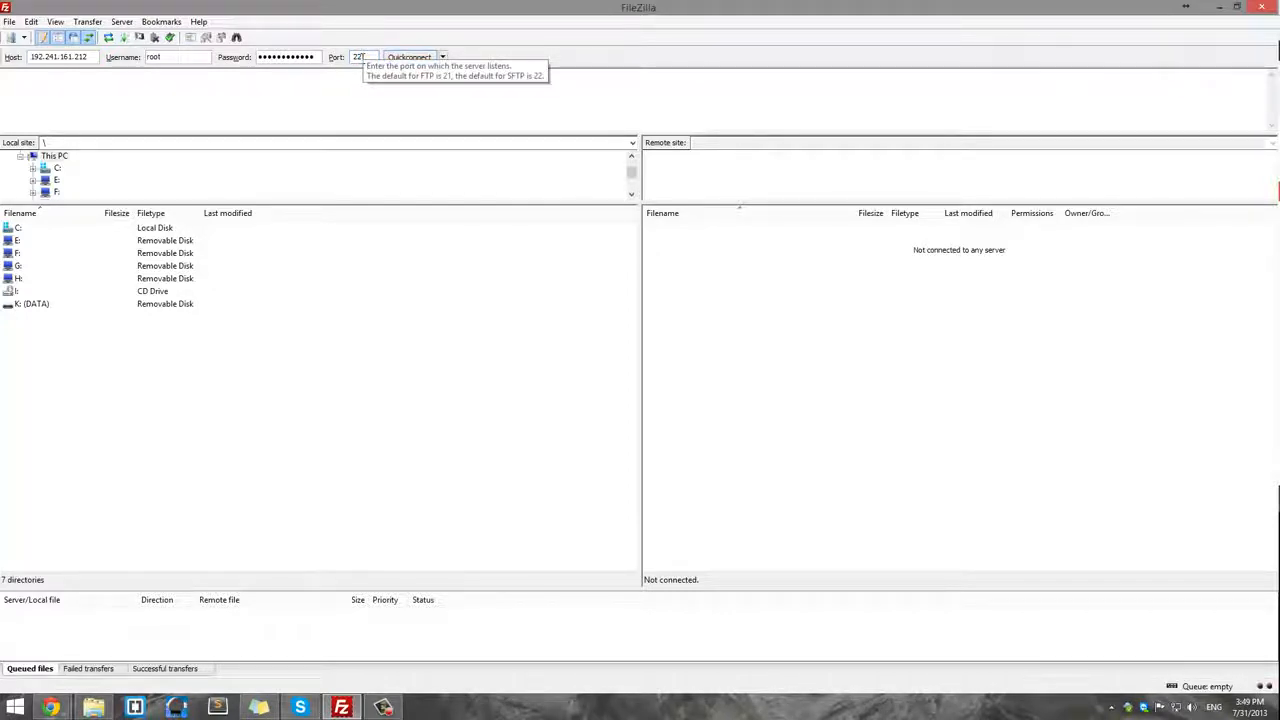
click(410, 58)
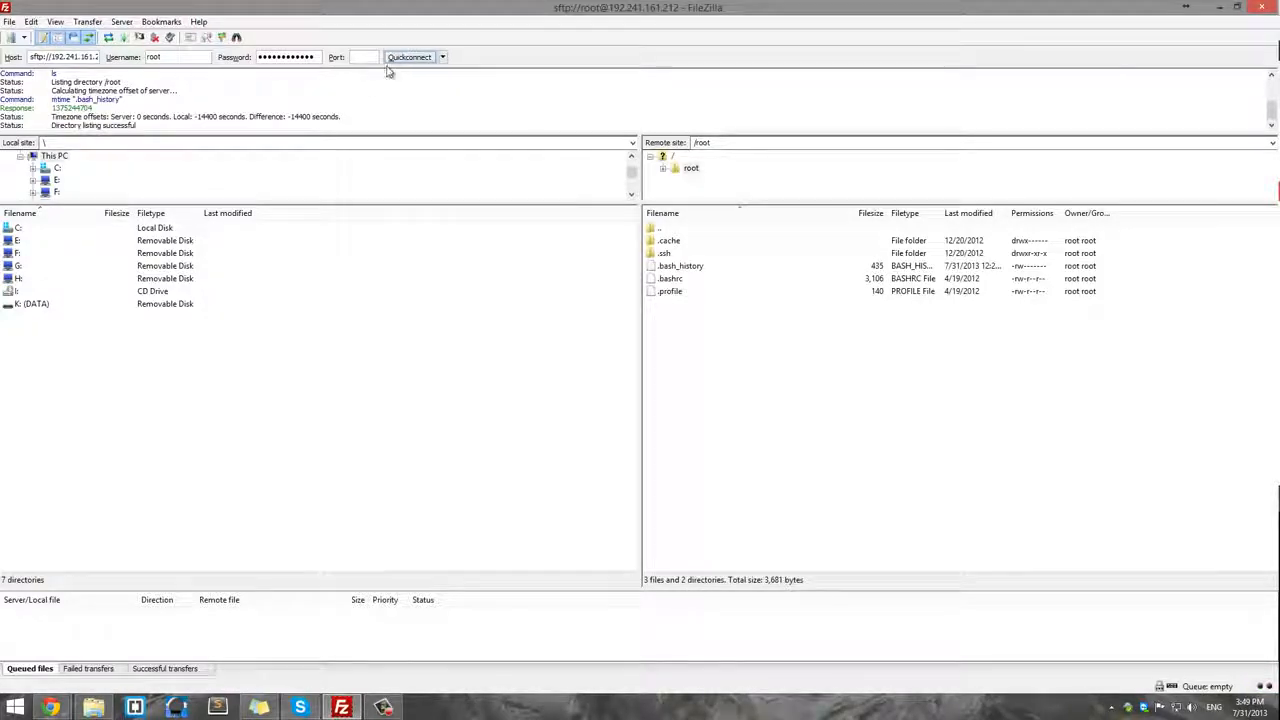
click(444, 57)
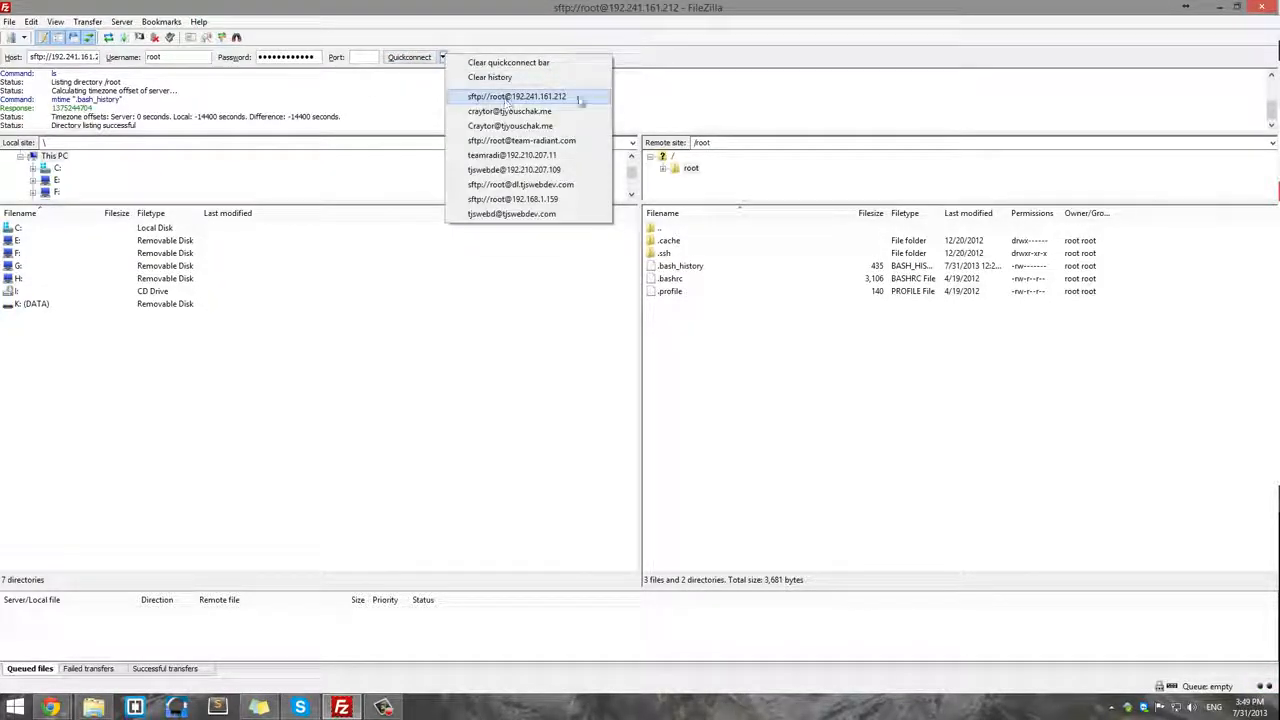
click(765, 172)
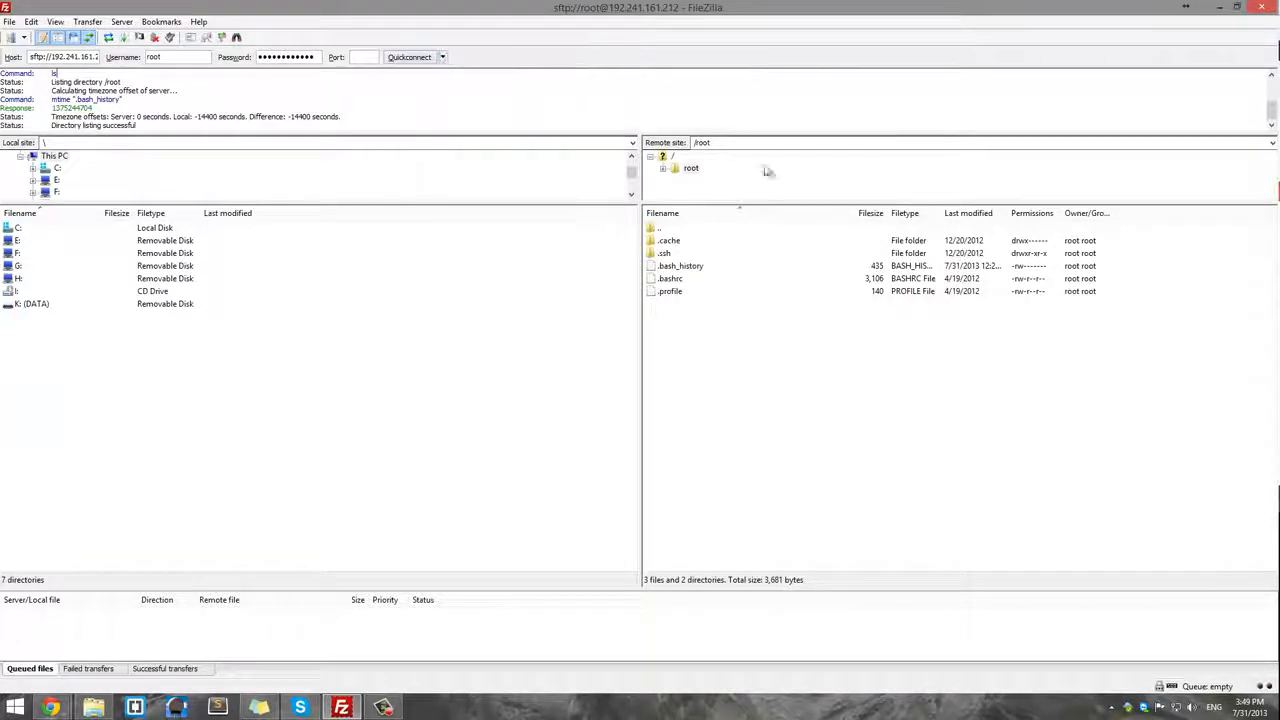
Step: Open the /var/www directory on the remote server
double_click(689, 229)
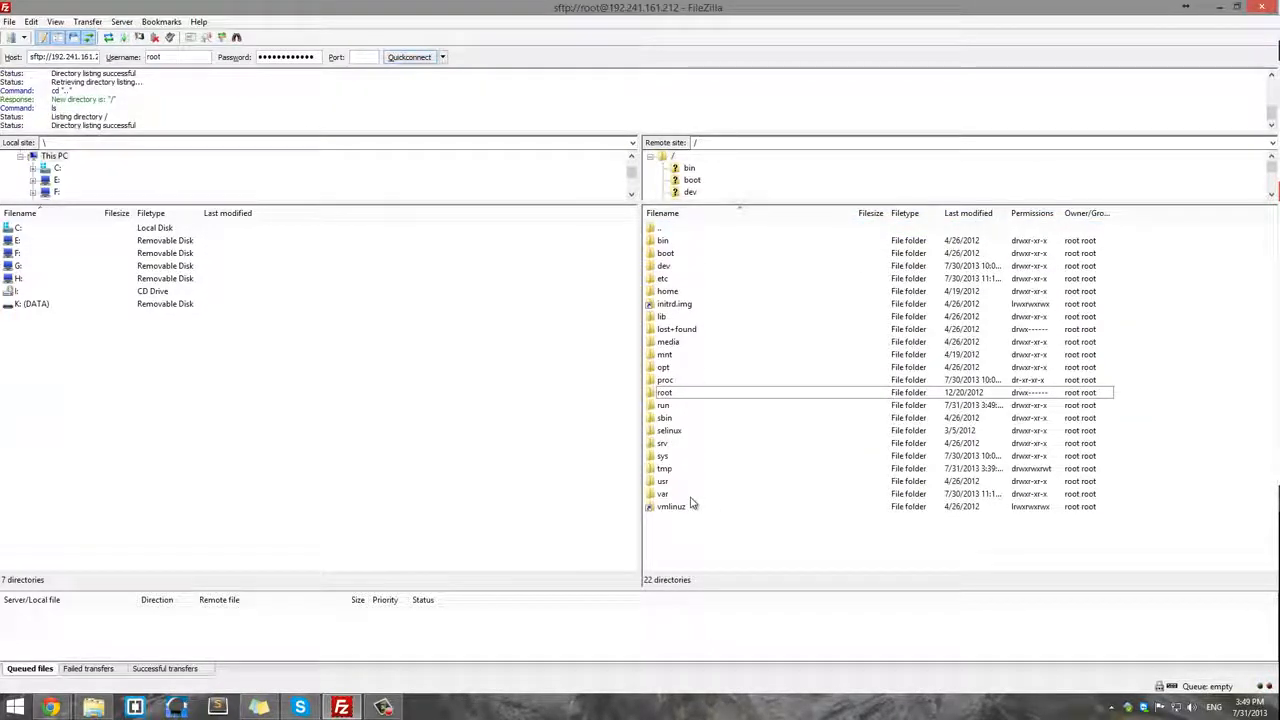
double_click(665, 494)
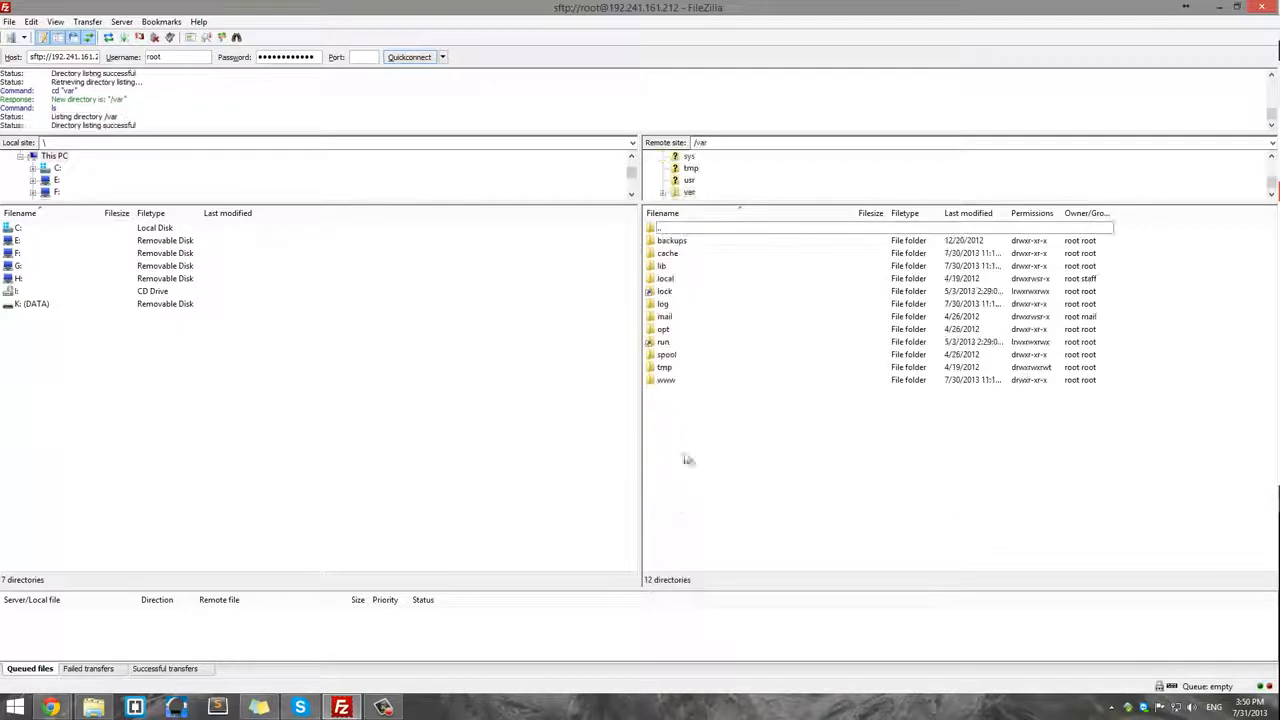
click(684, 386)
double_click(684, 386)
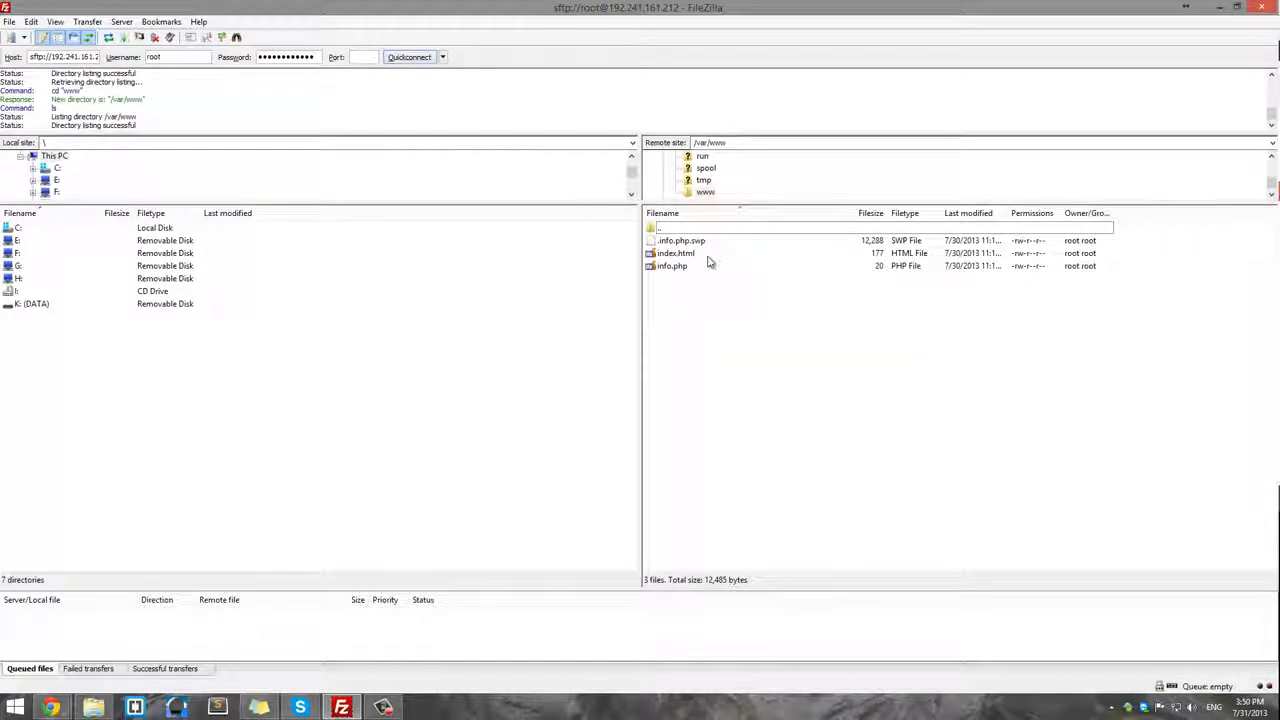
Step: Delete the .info.php.swp file from the server's /var/www directory
click(681, 240)
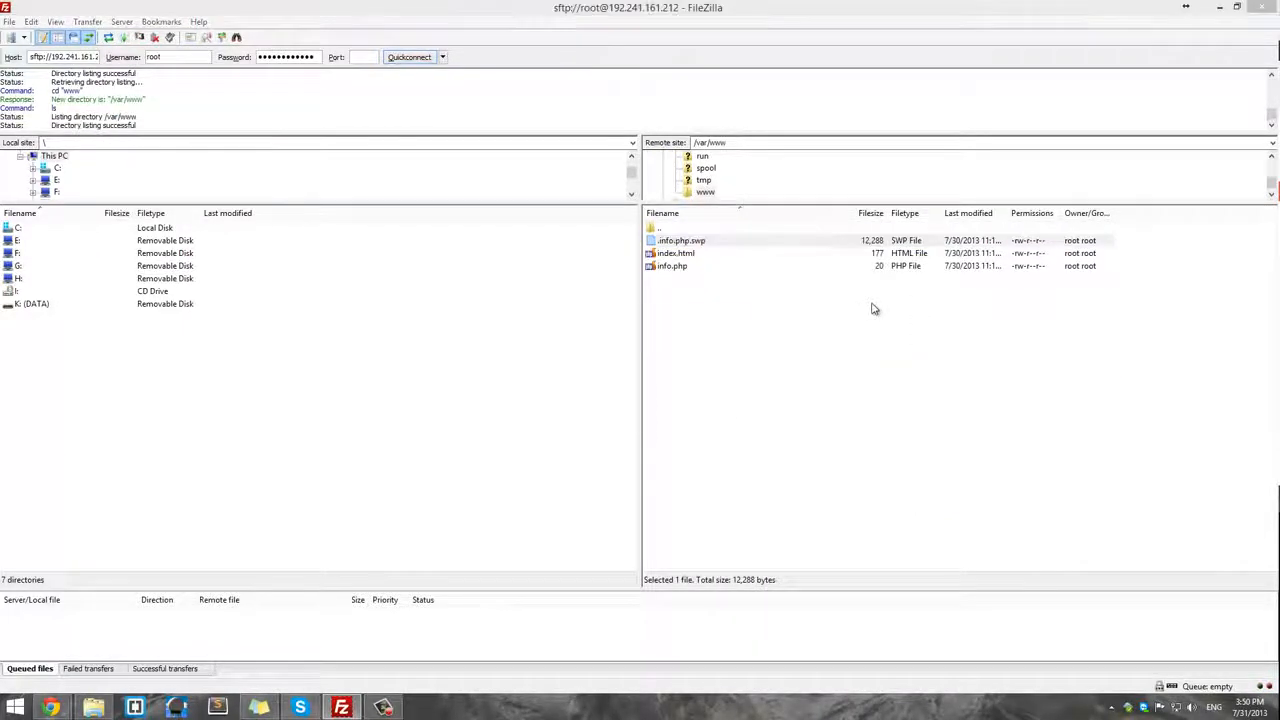
key(Delete)
click(636, 400)
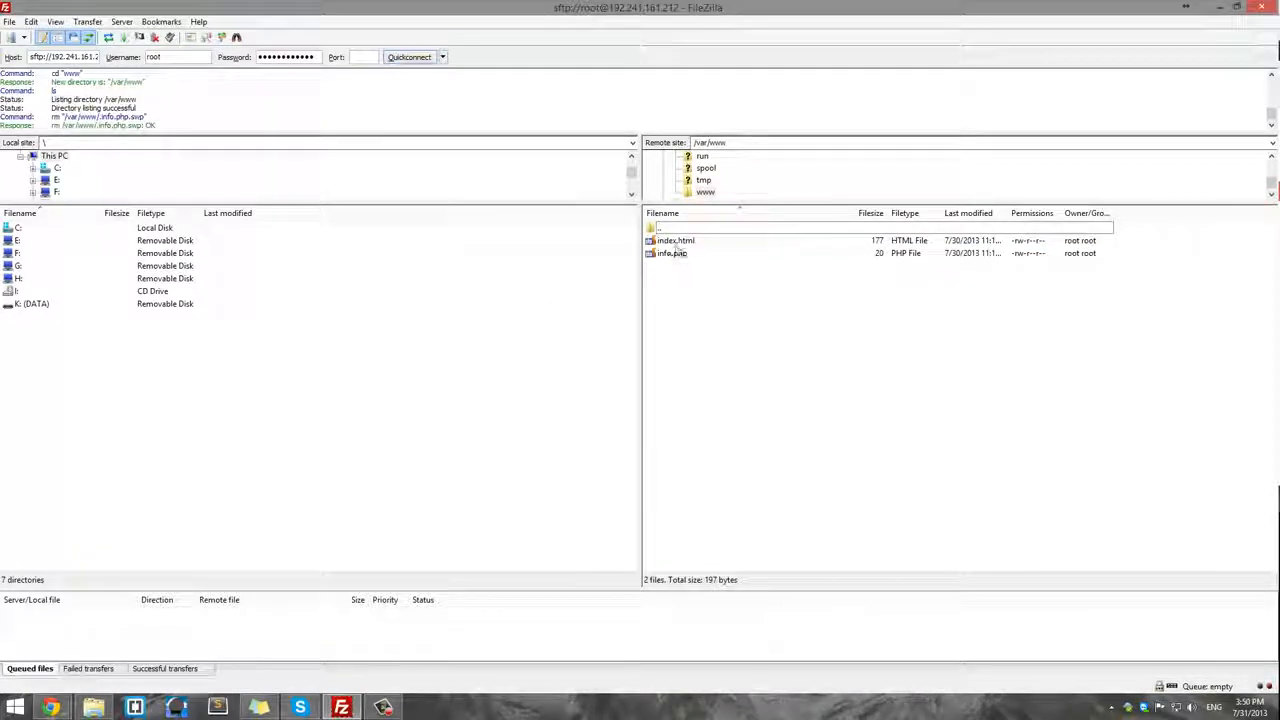
Step: Switch to Chrome, load 192.241.161.212/info.php and look through the PHP information page down to its end, then minimize the browser
click(682, 255)
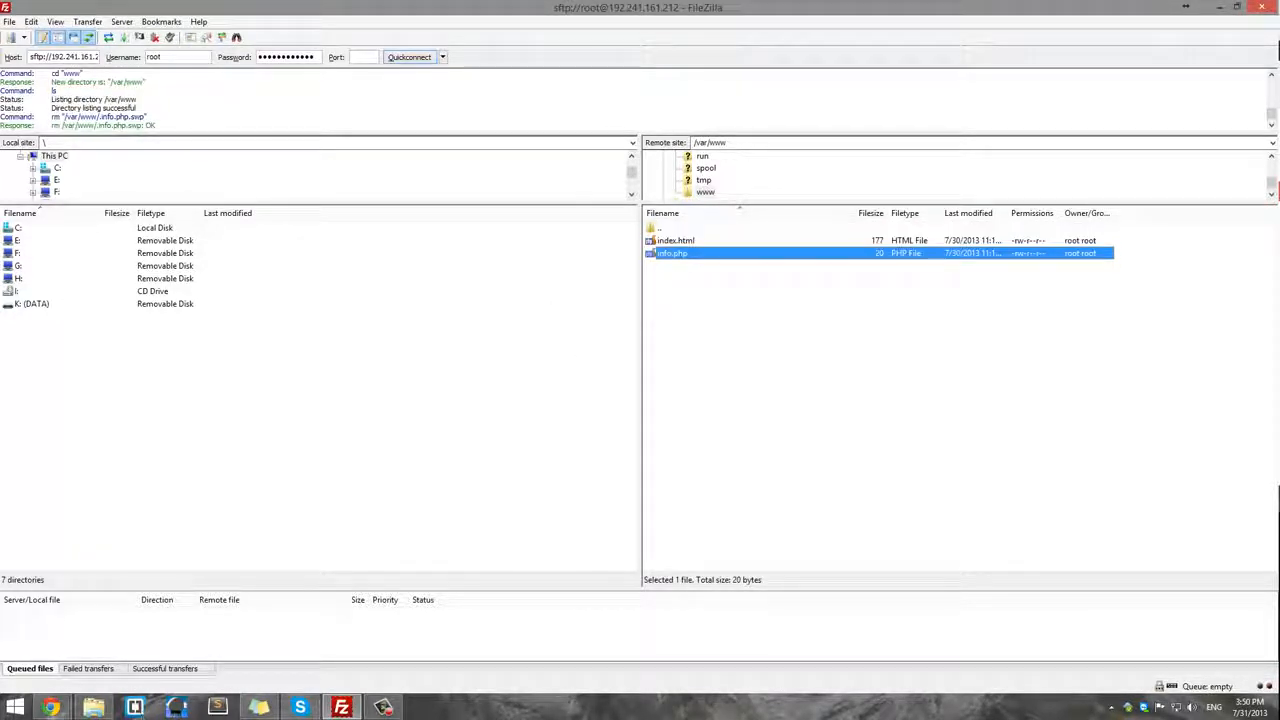
click(52, 706)
click(88, 662)
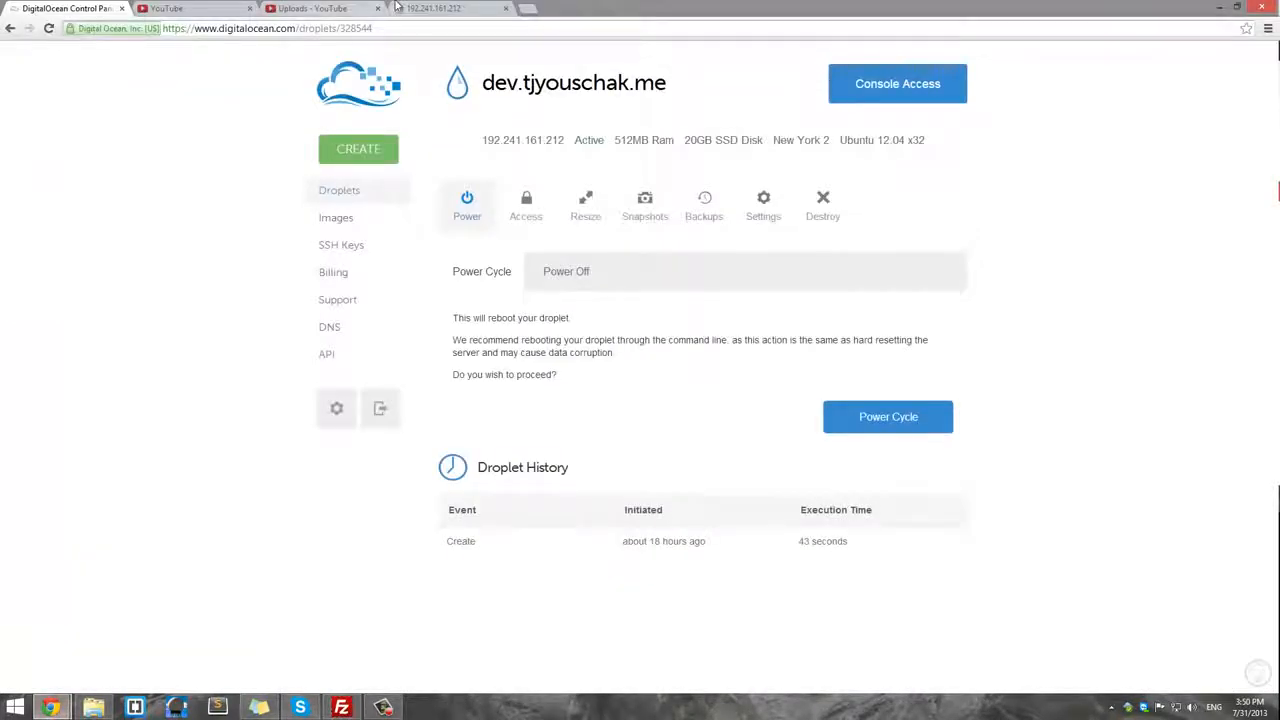
click(430, 8)
click(380, 29)
text(/)
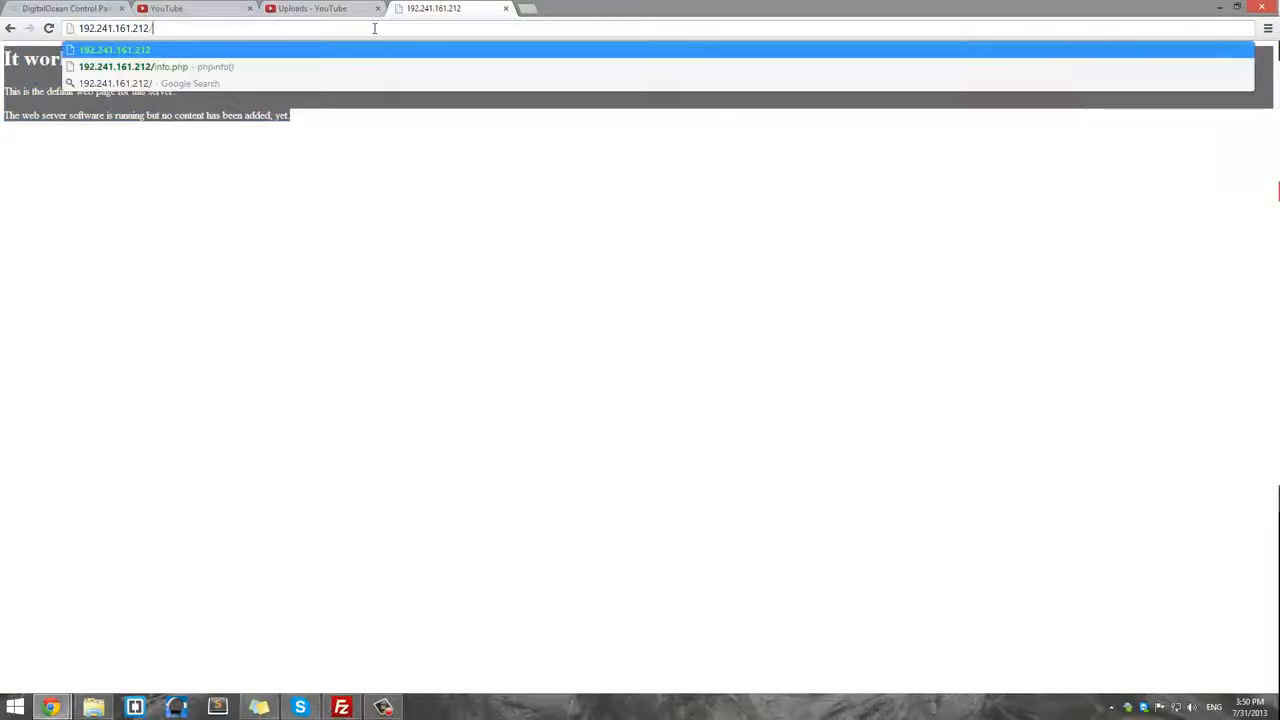
text(info.php)
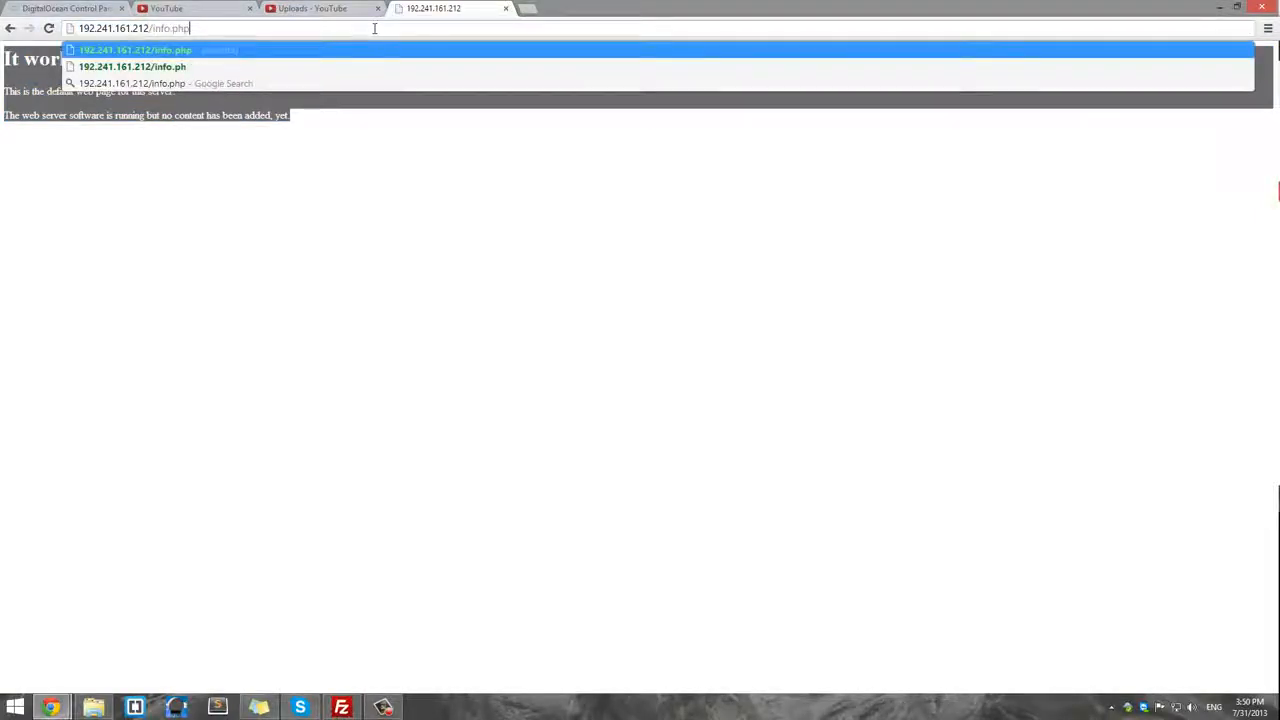
key(Return)
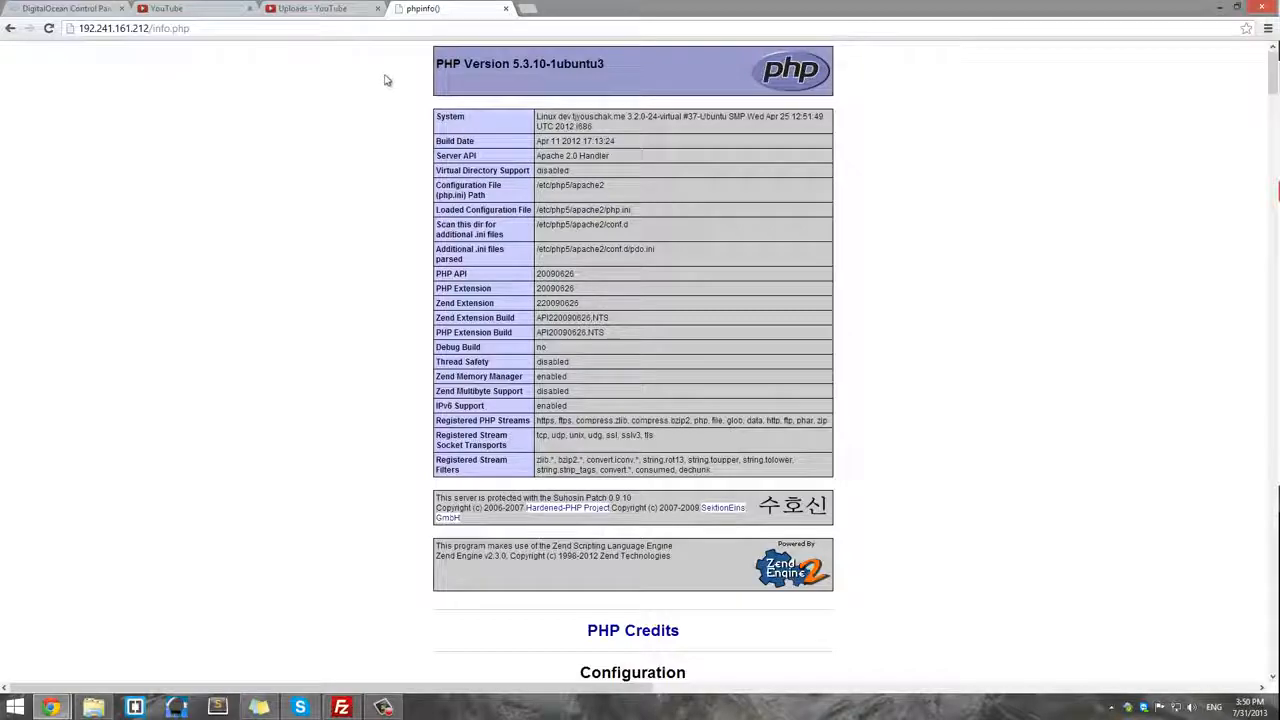
scroll(392, 76, down, 20)
scroll(400, 76, down, 20)
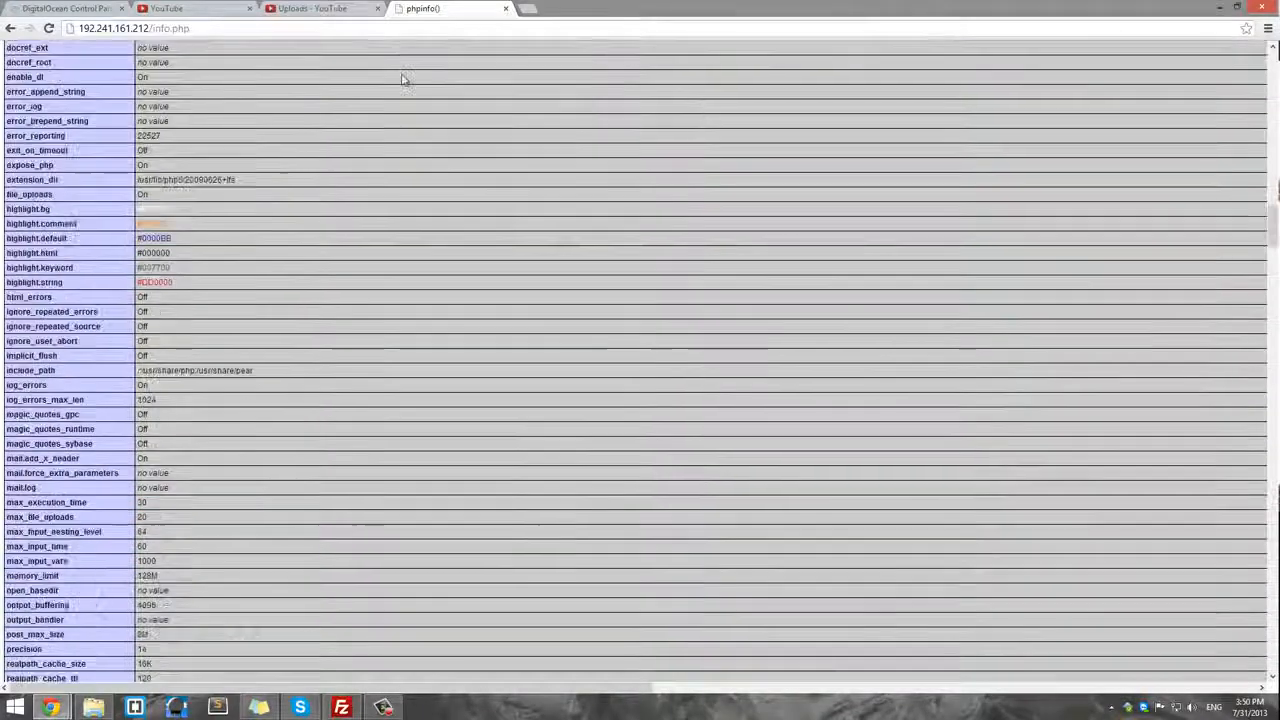
scroll(632, 360, down, 20)
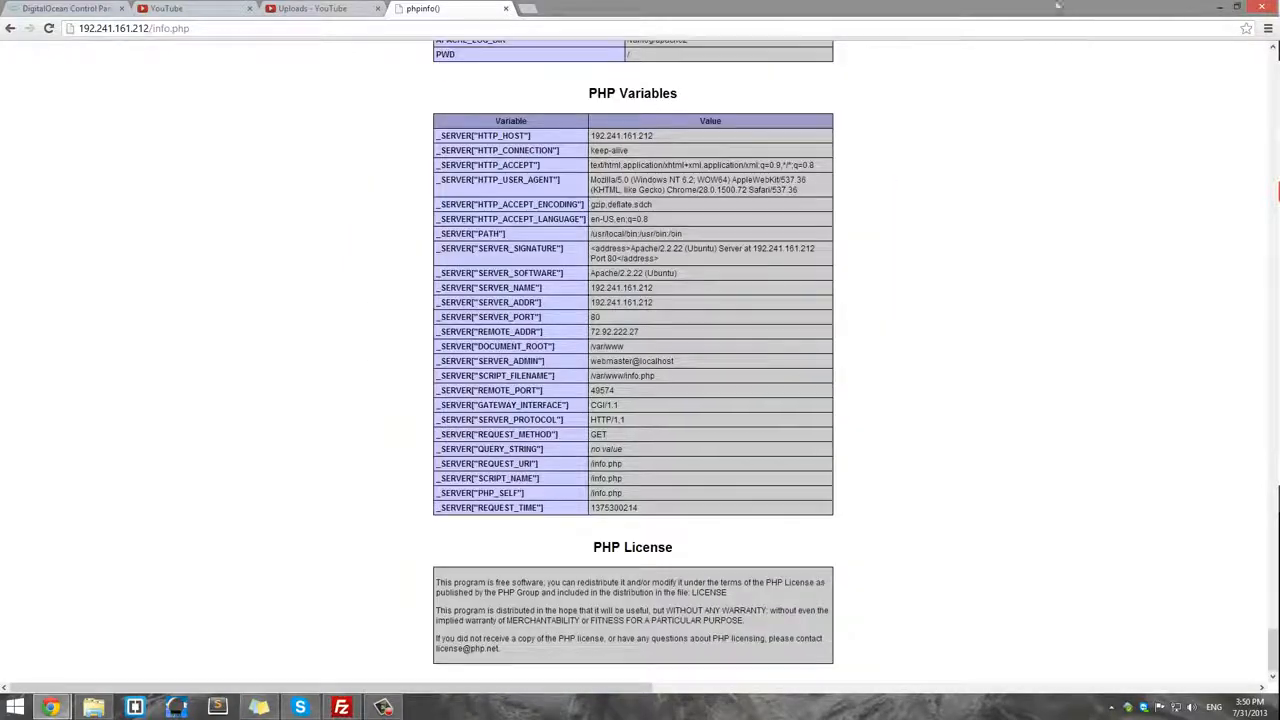
click(1212, 10)
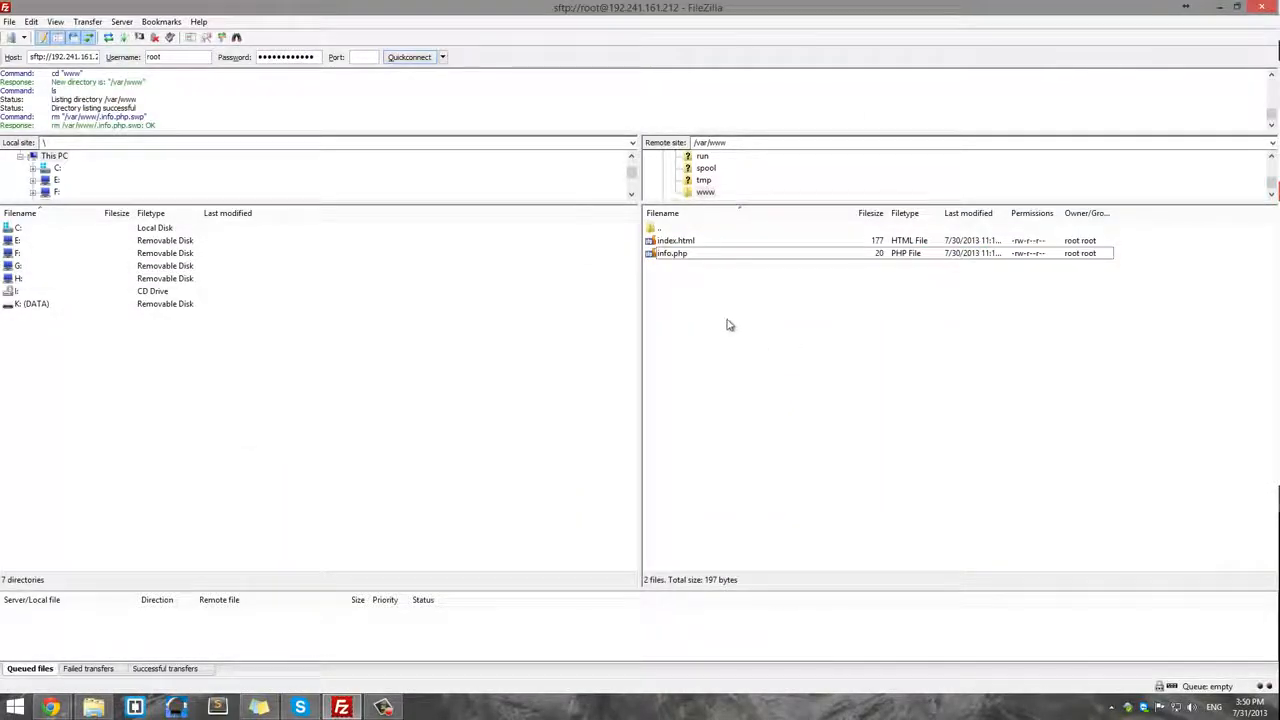
click(93, 707)
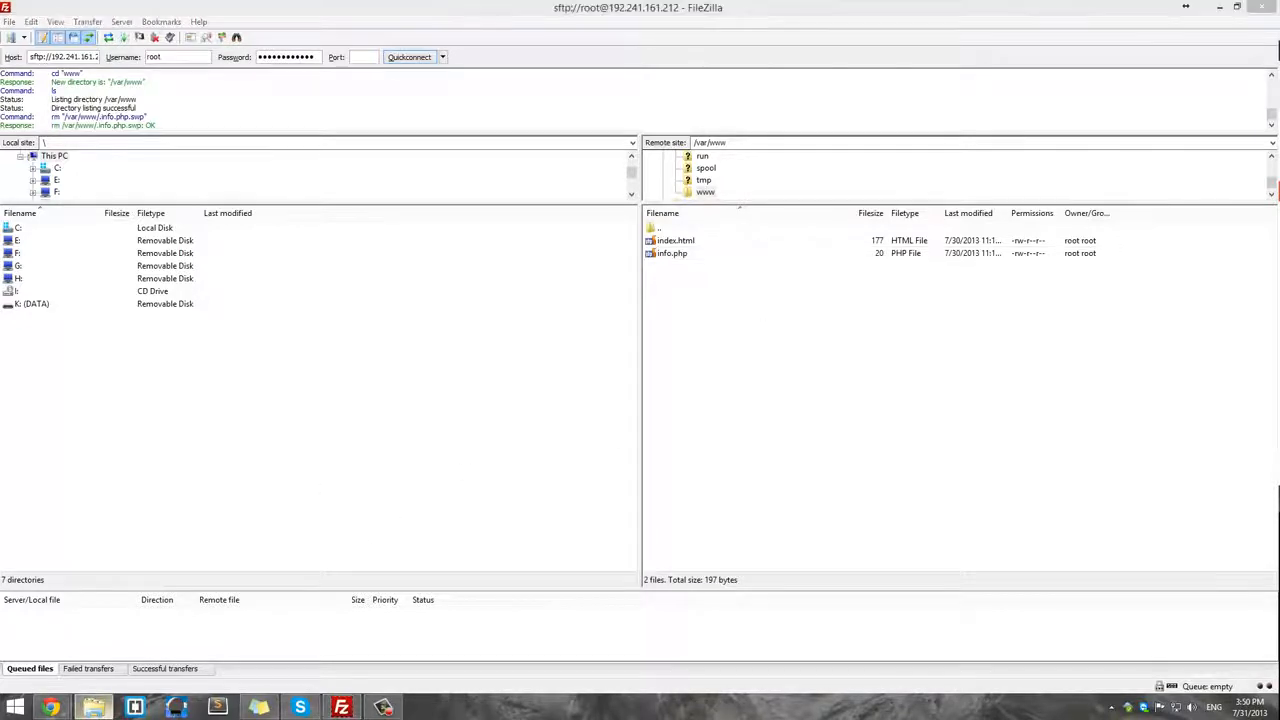
drag(706, 6, 1279, 30)
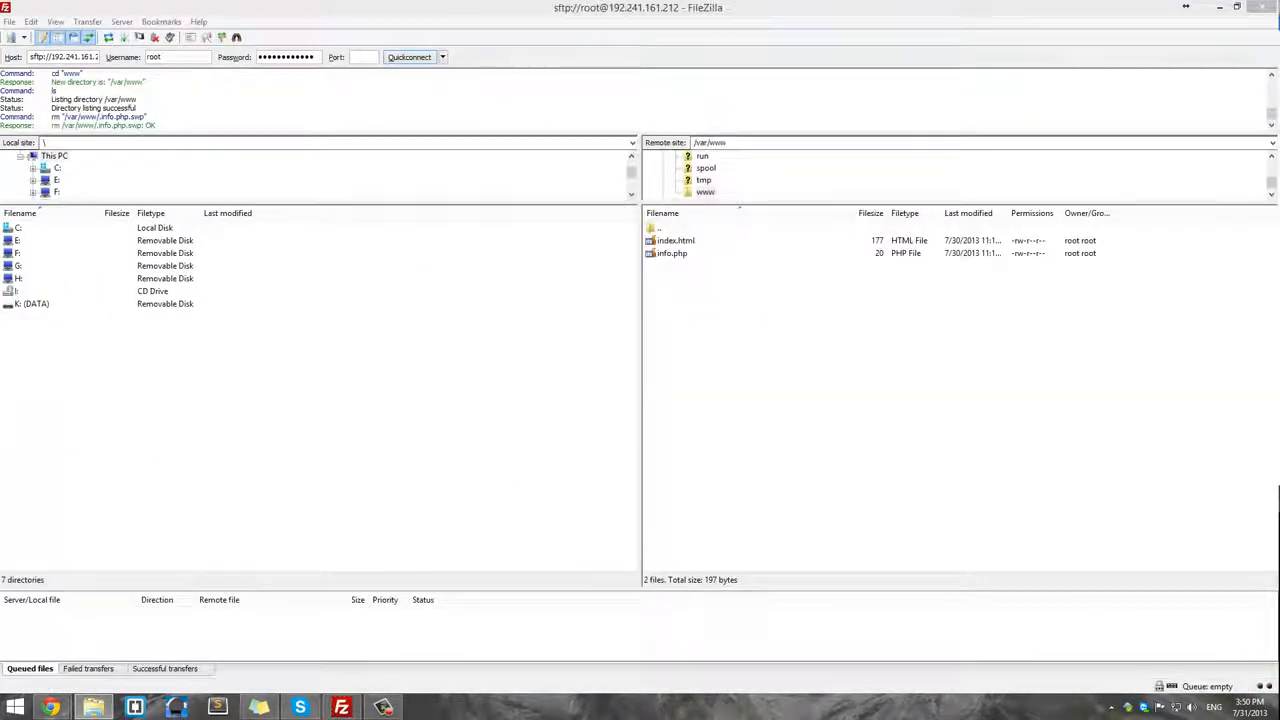
key(alt+Tab)
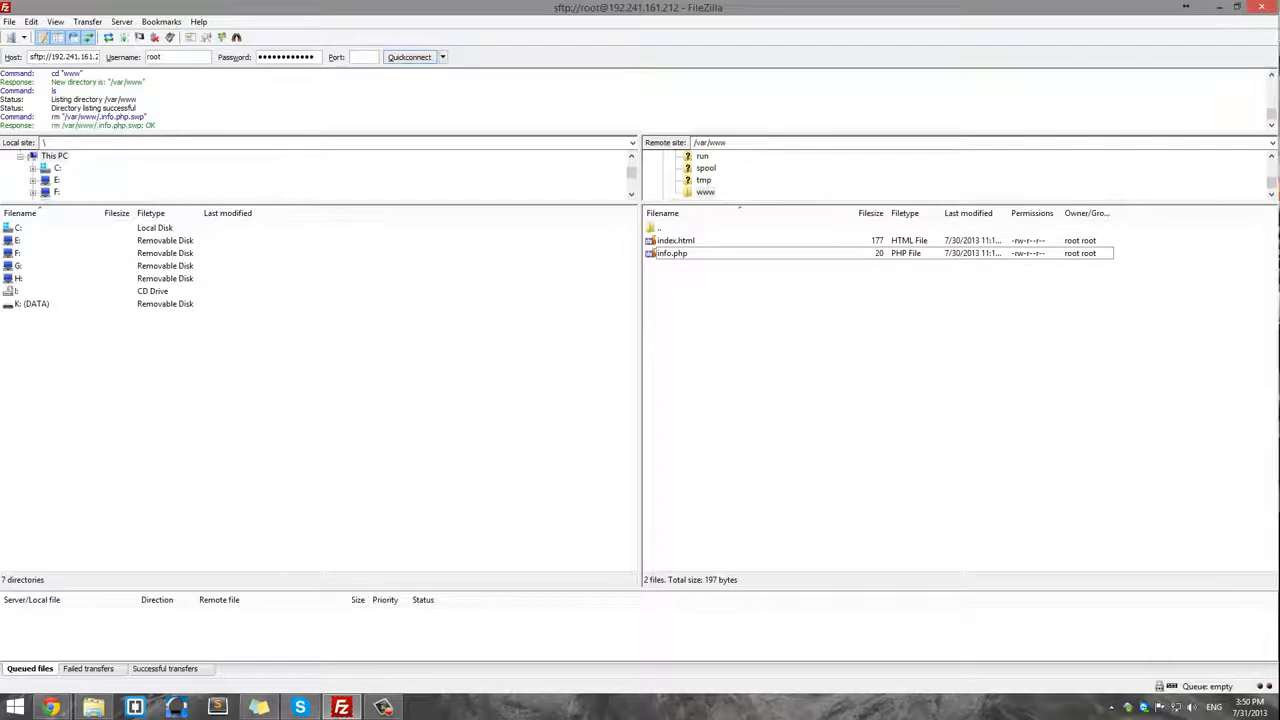
key(alt+Tab)
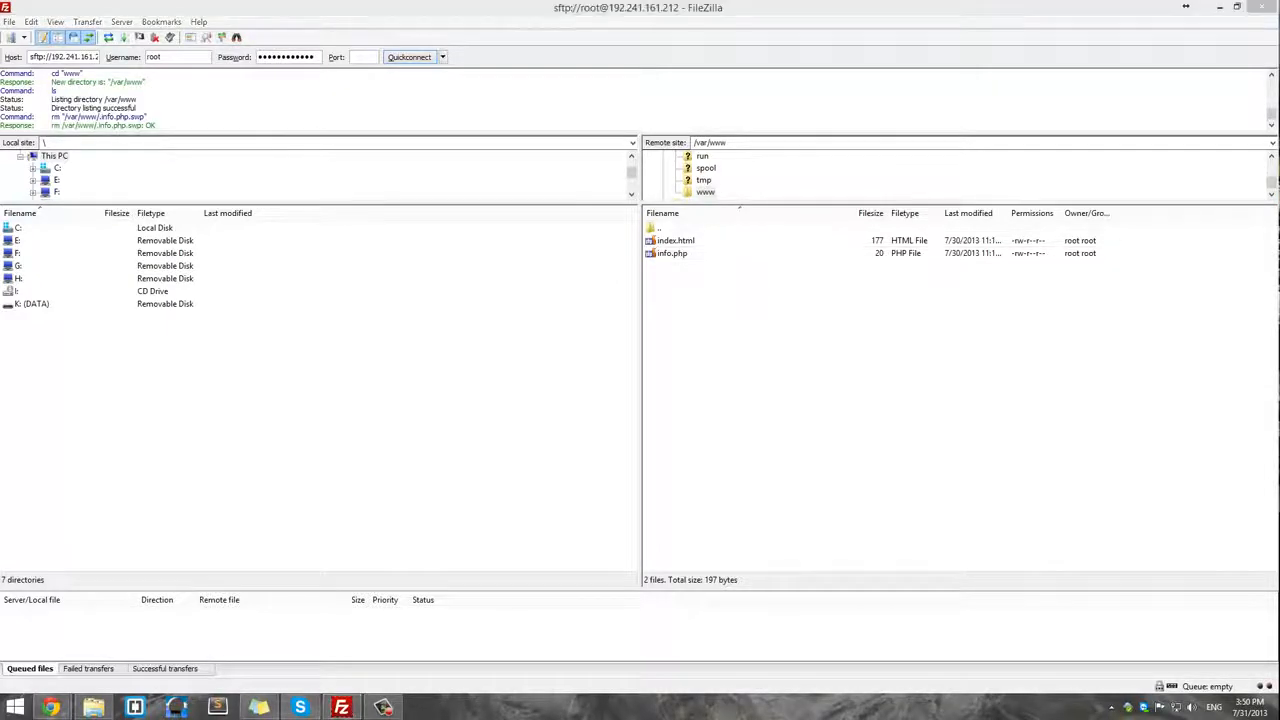
key(alt+Tab)
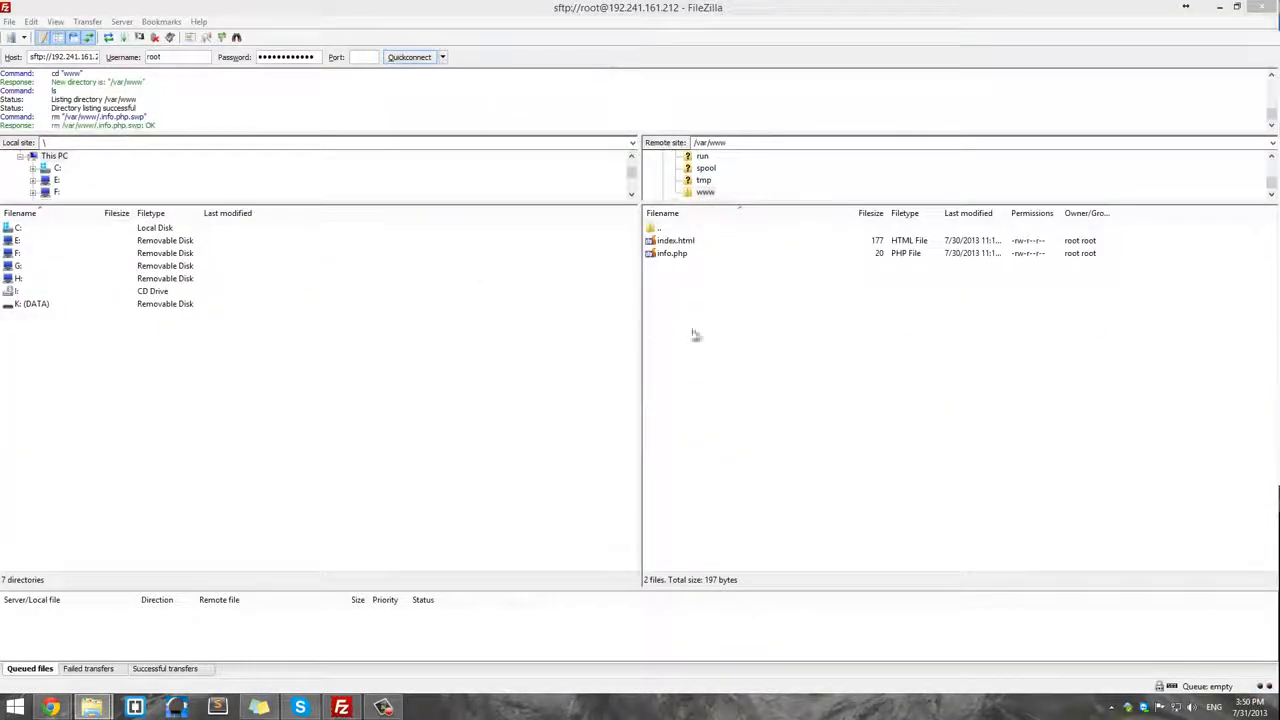
Step: Delete both index.html and info.php from the server's /var/www directory
drag(689, 329, 689, 245)
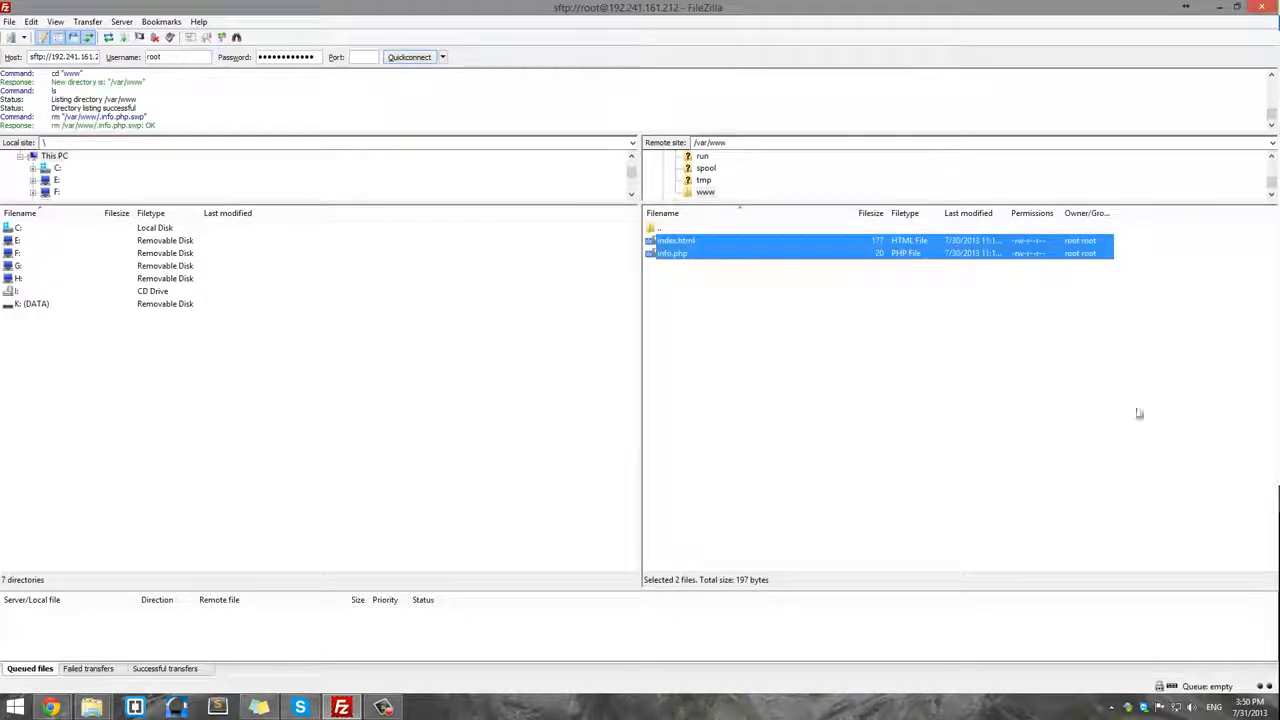
key(Delete)
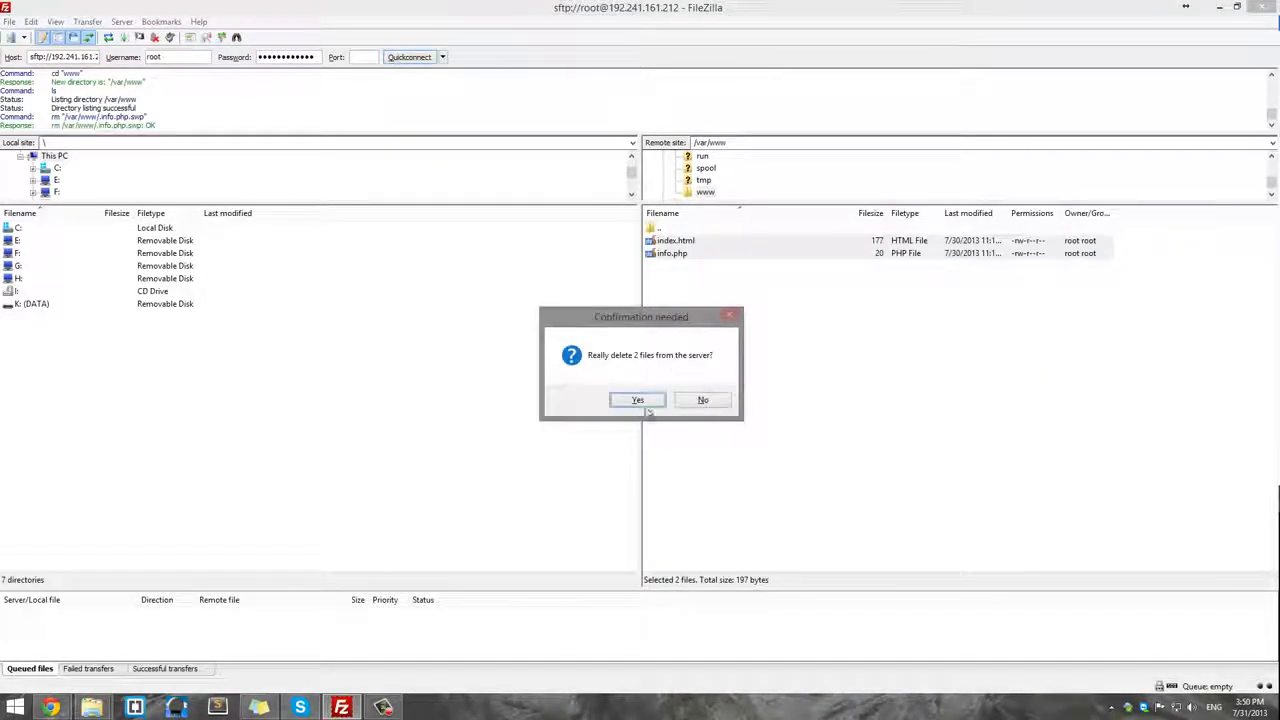
click(640, 399)
Step: Switch to Chrome and reload the info.php page at 192.241.161.212 to check whether it is still served
mouse_move(50, 707)
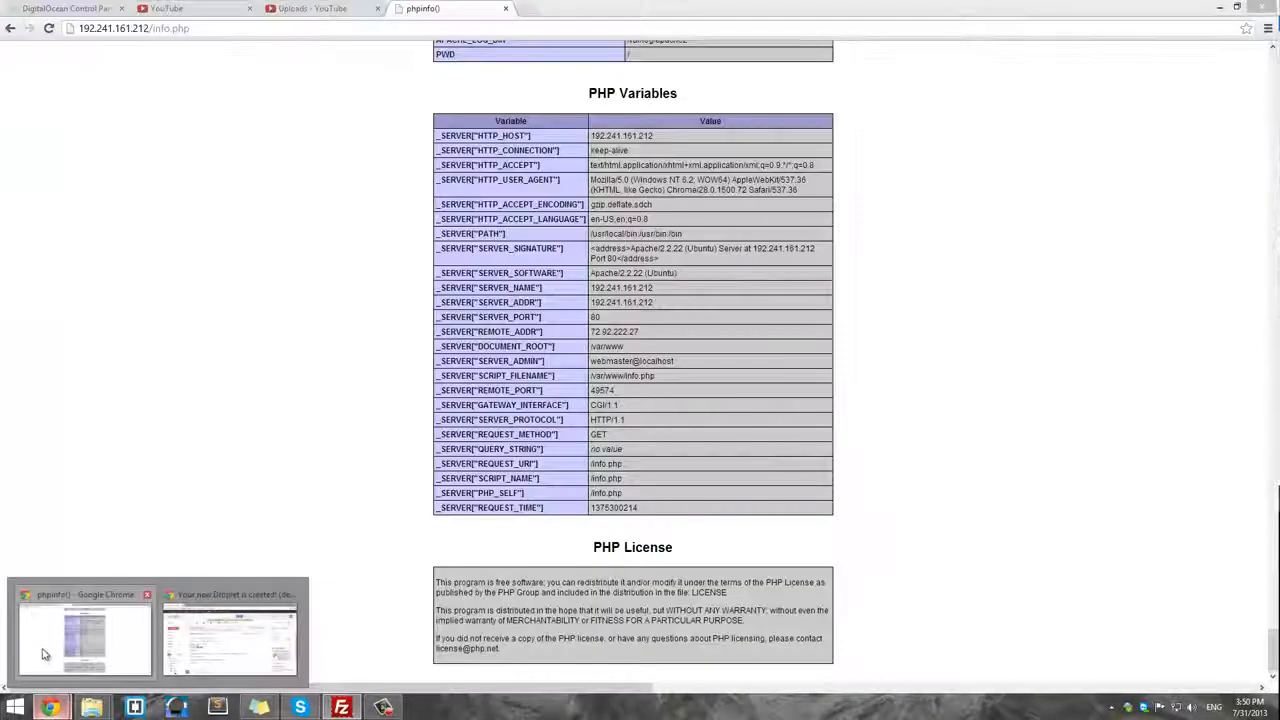
click(43, 654)
right_click(75, 390)
click(198, 127)
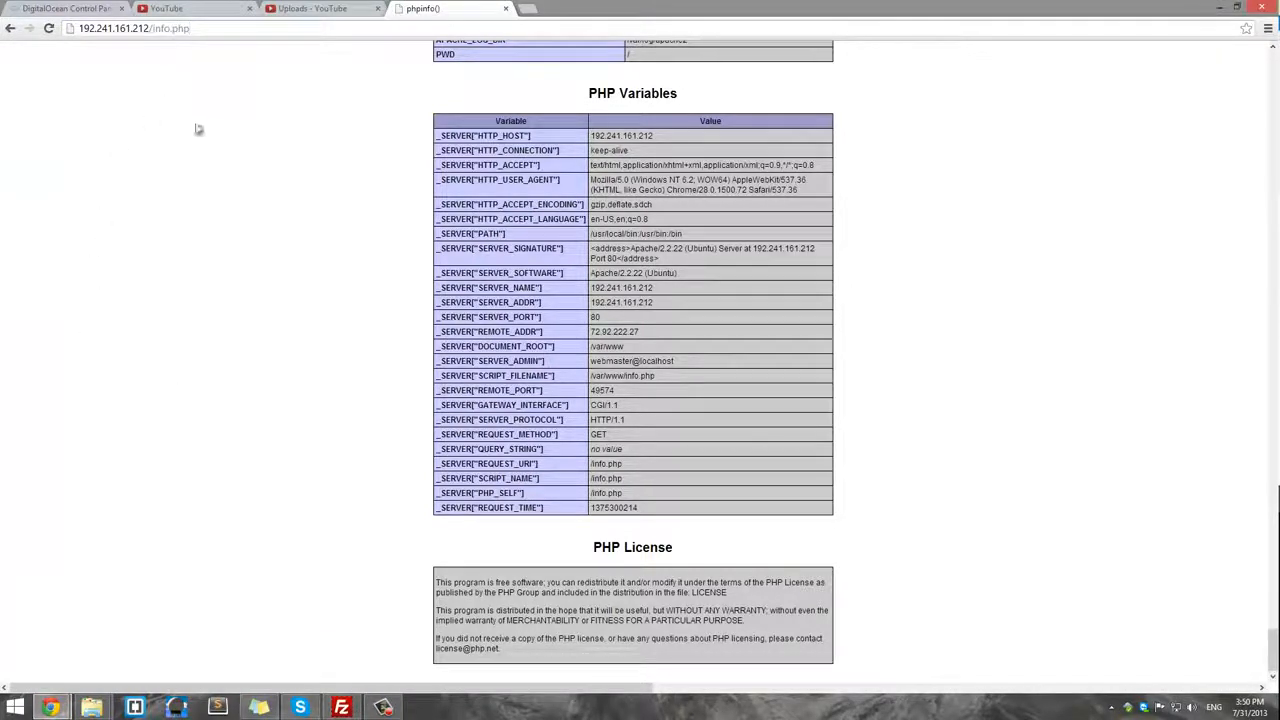
right_click(198, 129)
click(229, 165)
Step: Load the site root at 192.241.161.212, read its default page text, and return to FileZilla
drag(190, 28, 157, 28)
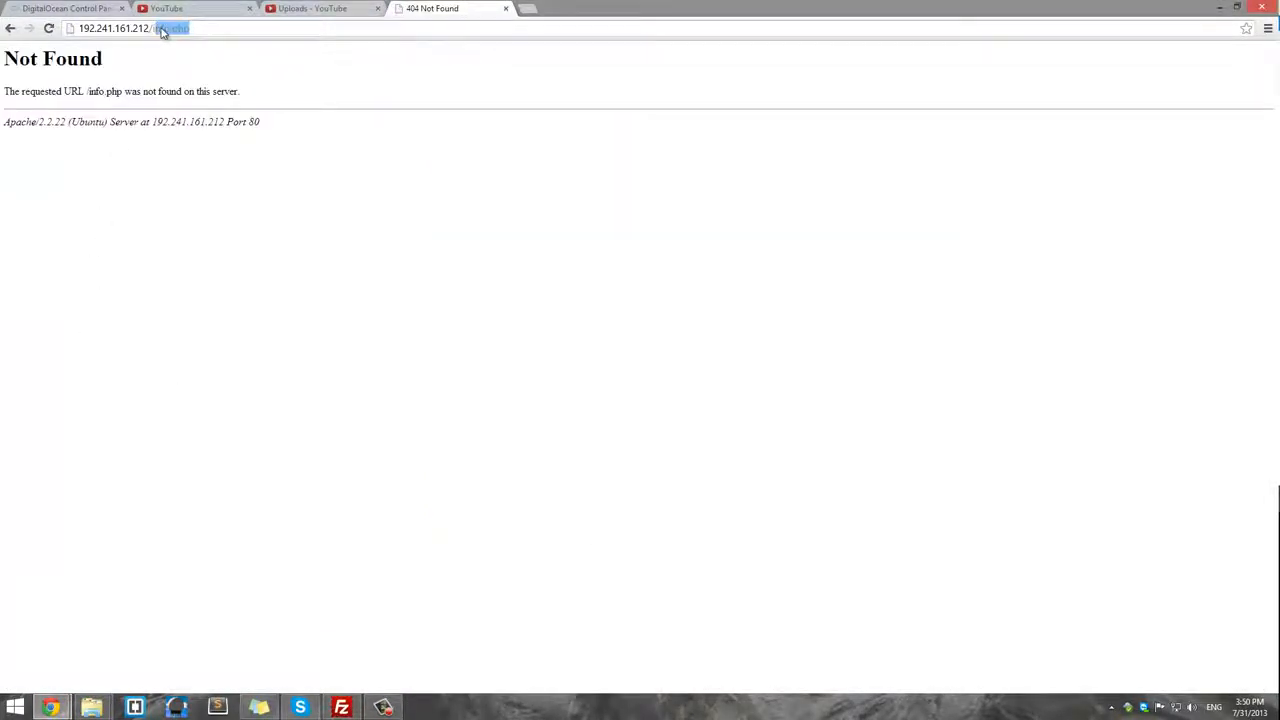
key(BackSpace)
key(Return)
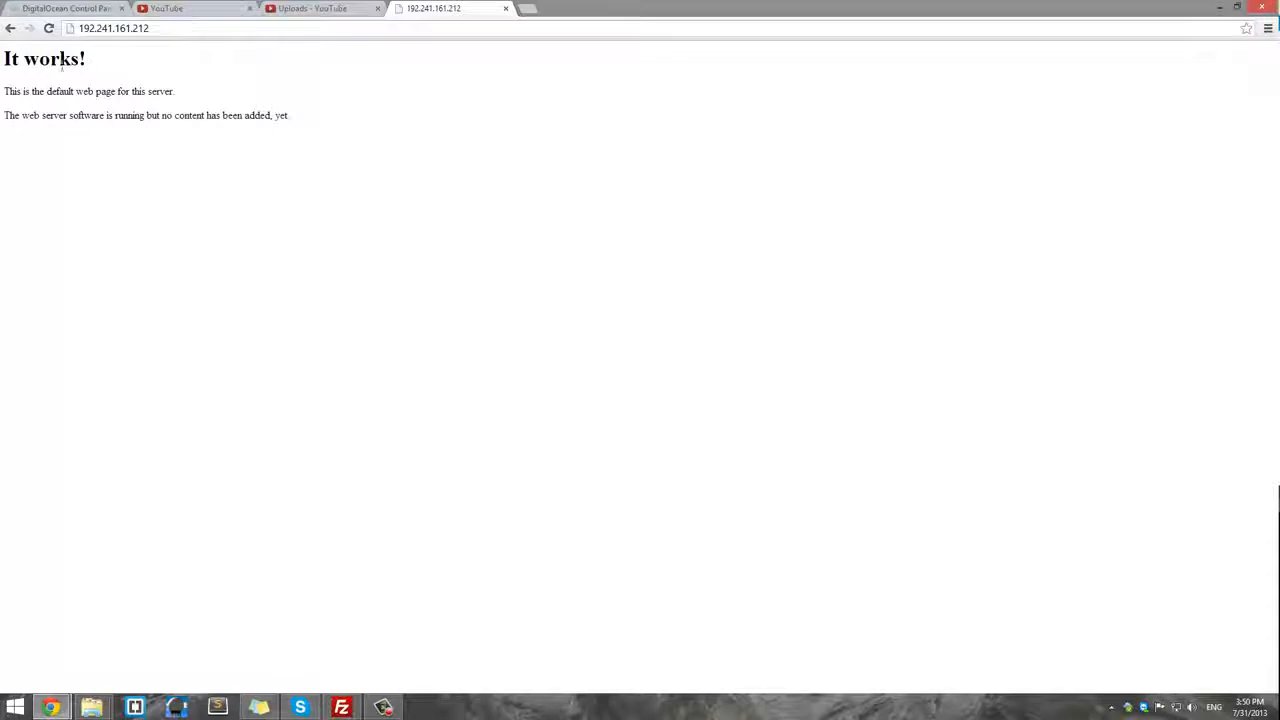
drag(7, 58, 369, 146)
click(350, 150)
click(1266, 7)
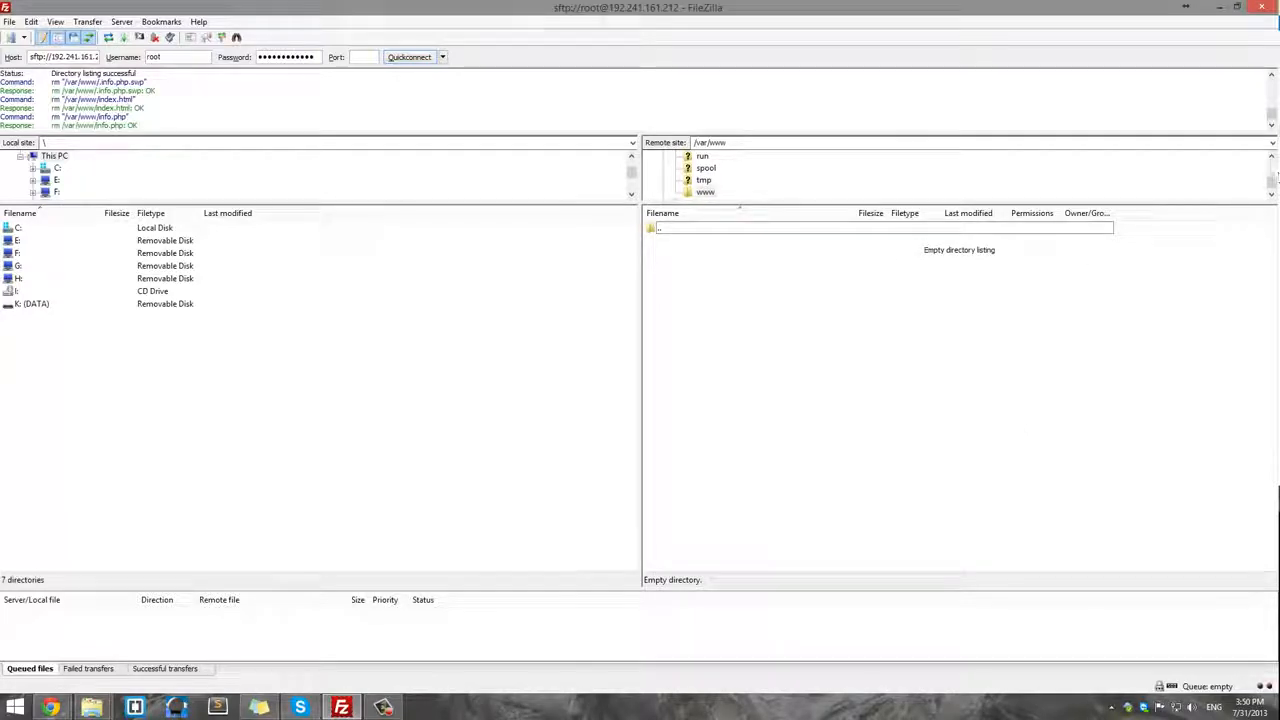
Step: Upload the contents of the desktop's MyWeather folder into the server's /var/www directory, and minimize FileZilla
key(alt+Tab)
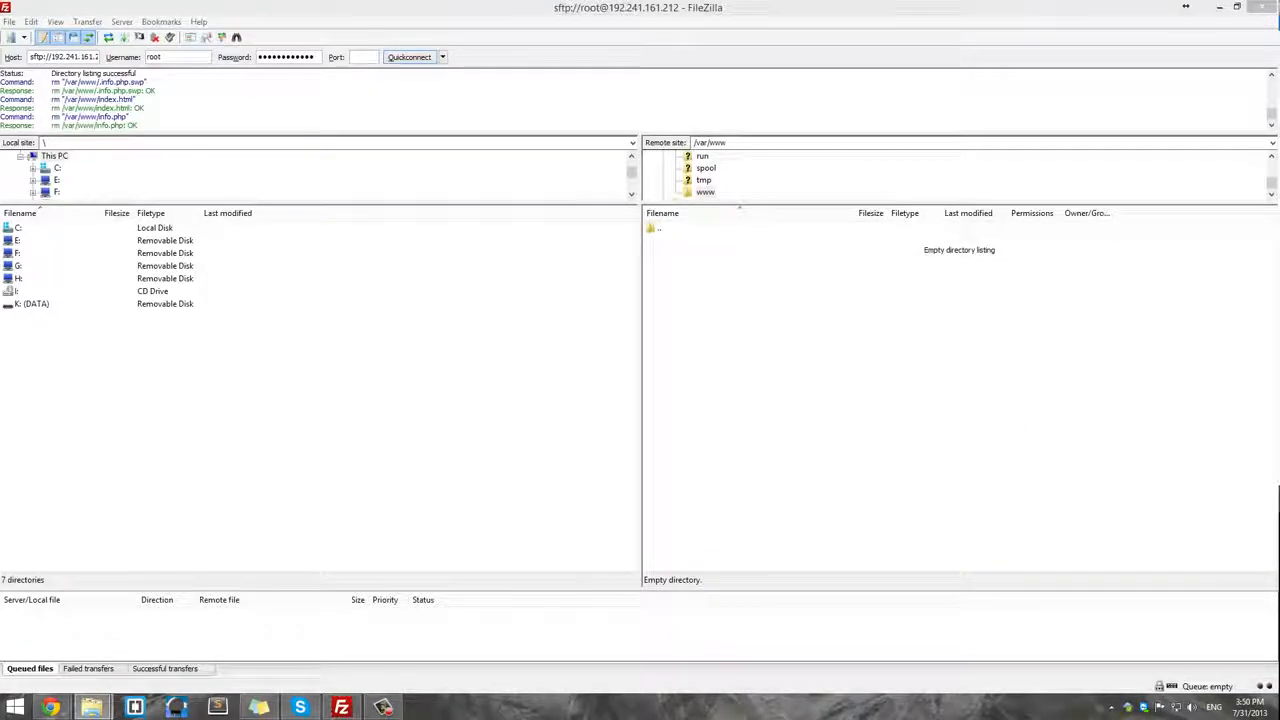
drag(940, 295, 940, 298)
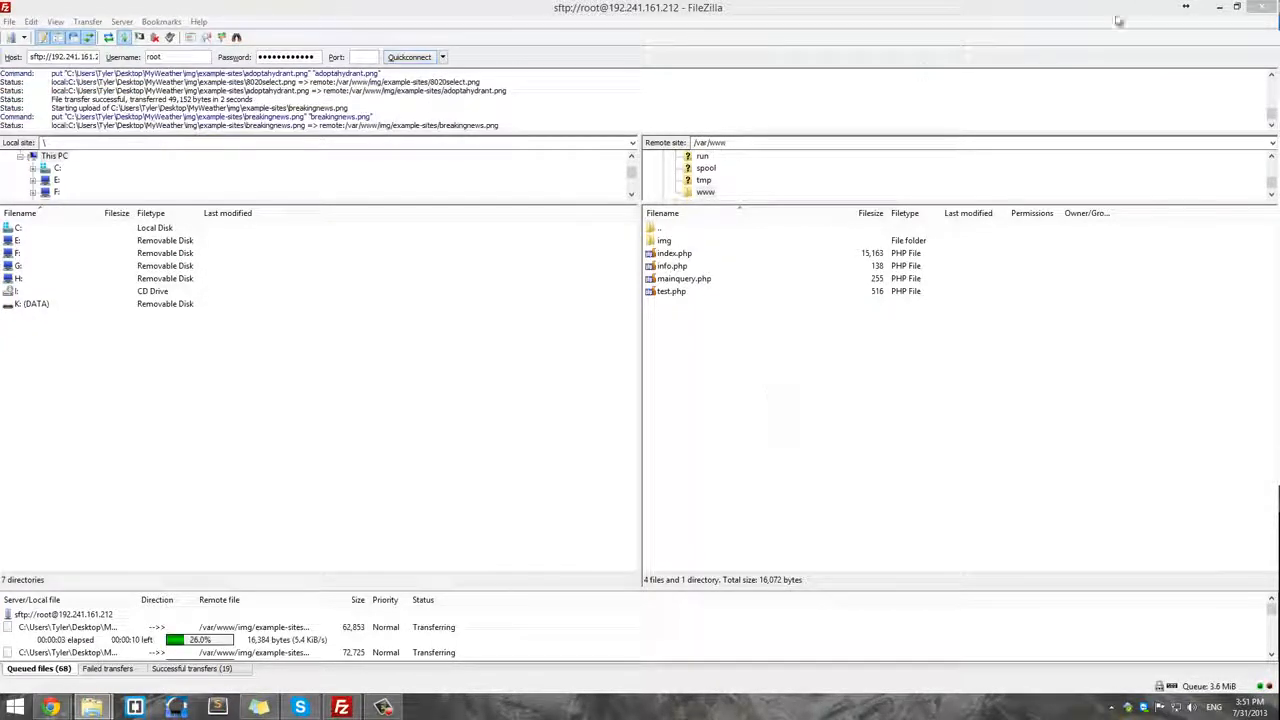
click(1219, 7)
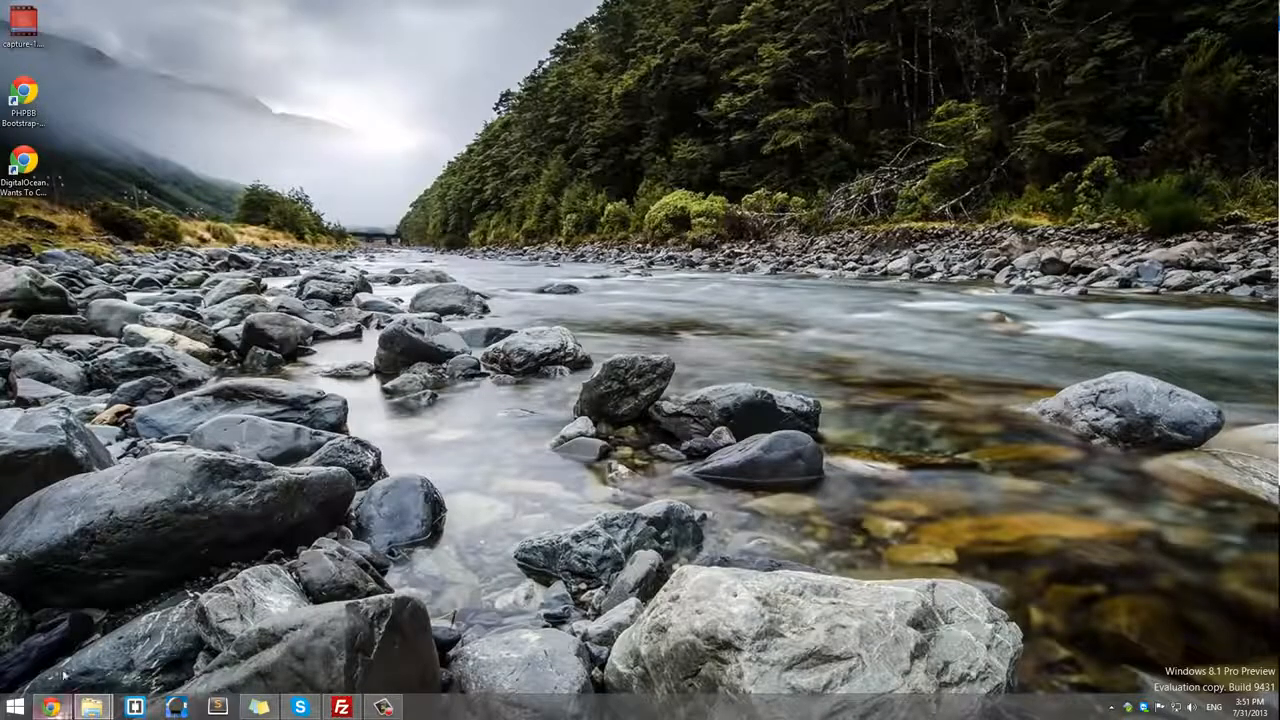
Step: Switch to Chrome, glance at the DigitalOcean droplet page, reload the 192.241.161.212 page, and return to FileZilla to check the upload
mouse_move(50, 707)
click(66, 655)
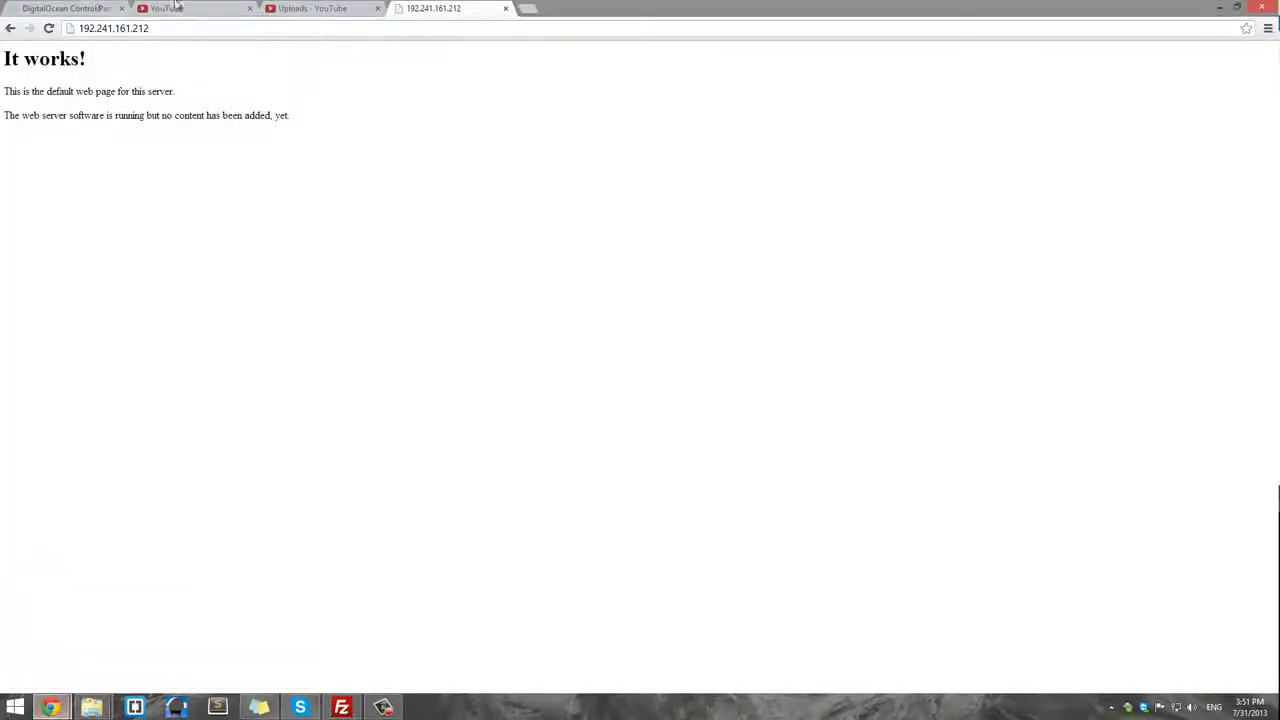
click(90, 8)
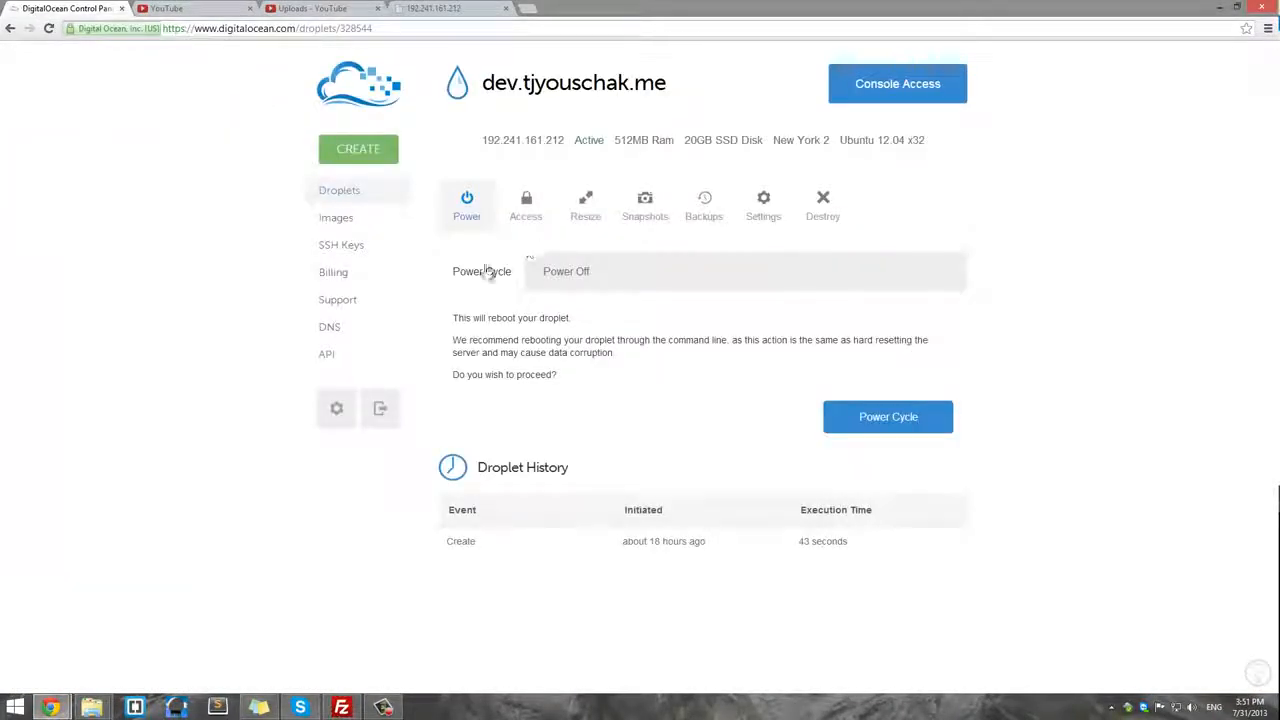
click(441, 12)
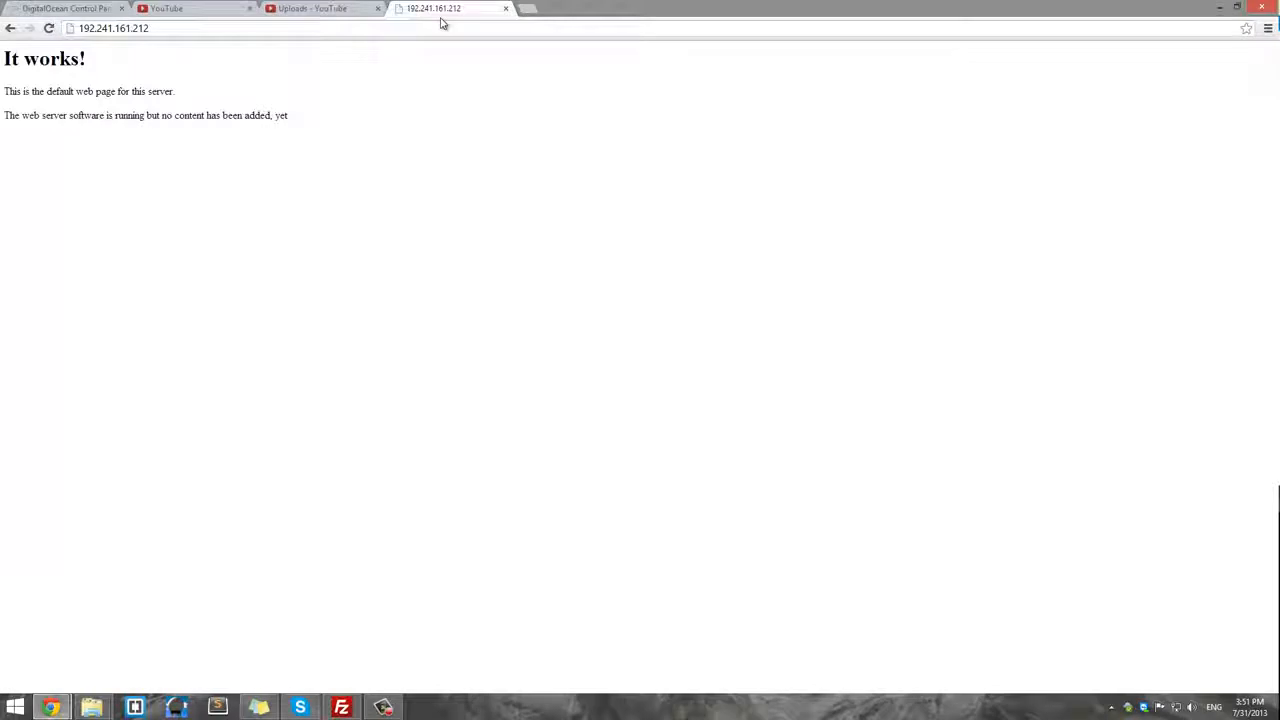
right_click(429, 74)
click(452, 106)
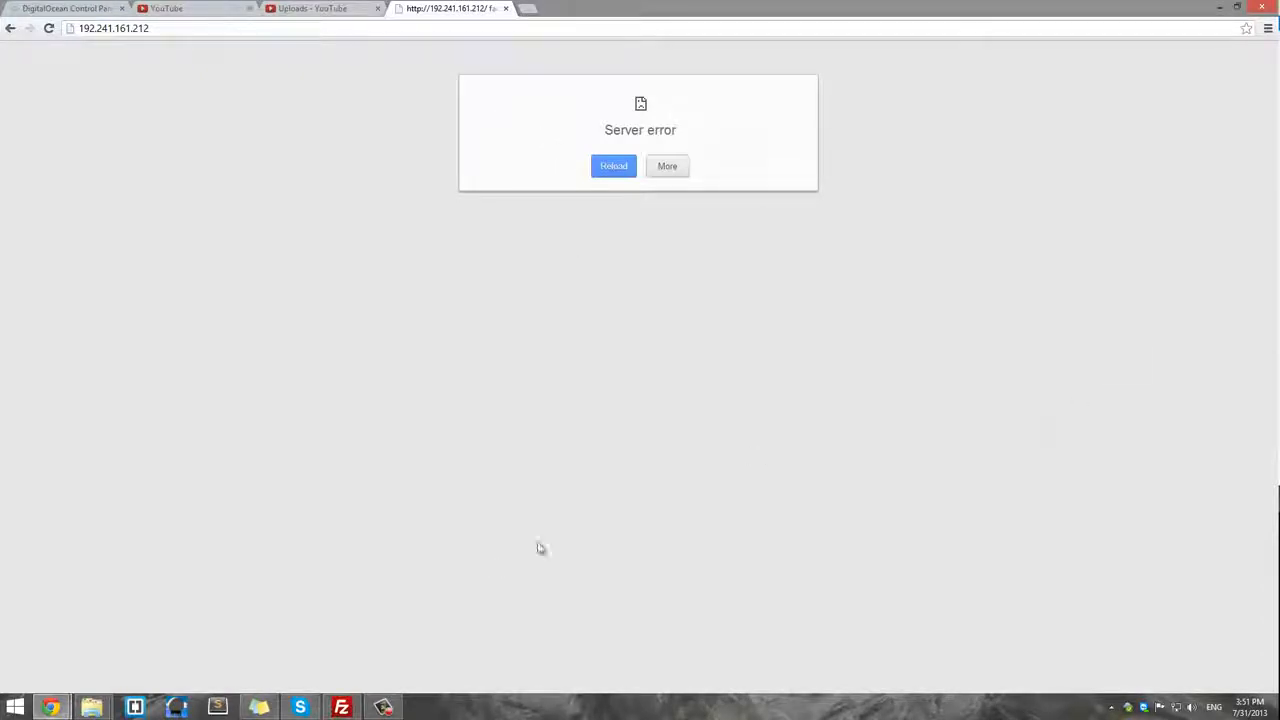
click(343, 707)
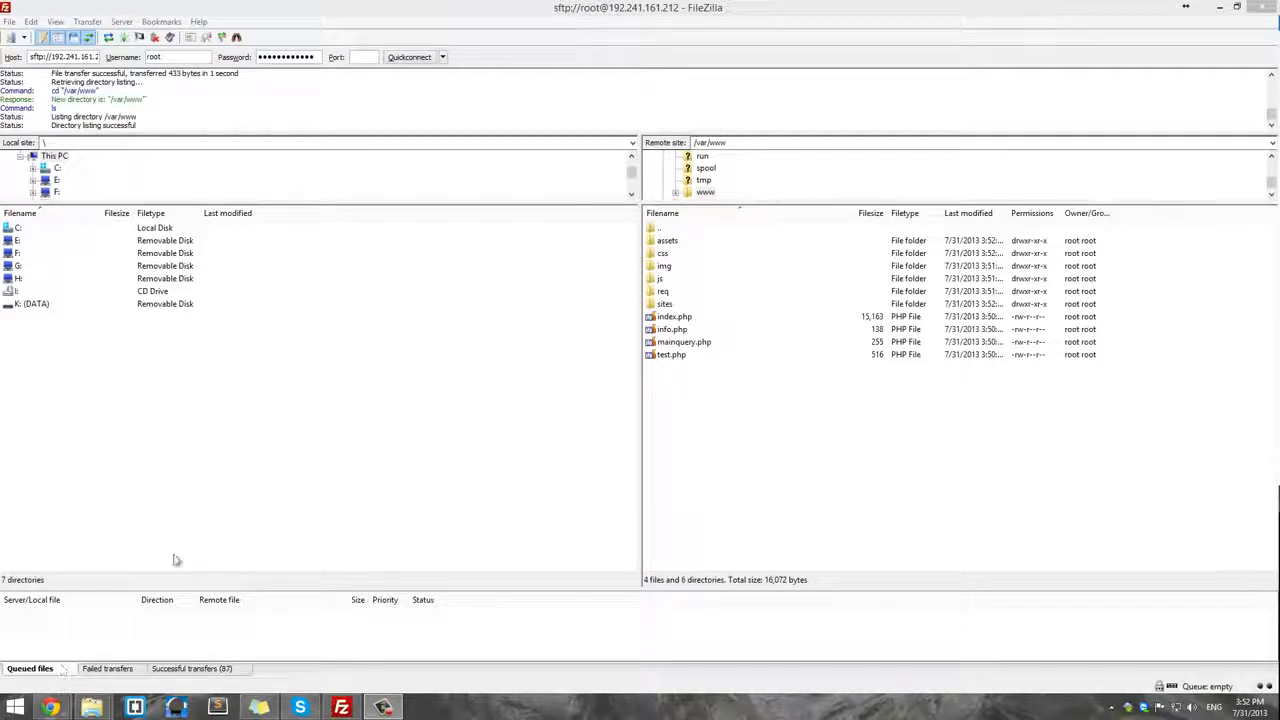
Step: Switch to Chrome and reload the 192.241.161.212 page to view the uploaded MyWeather site
mouse_move(50, 707)
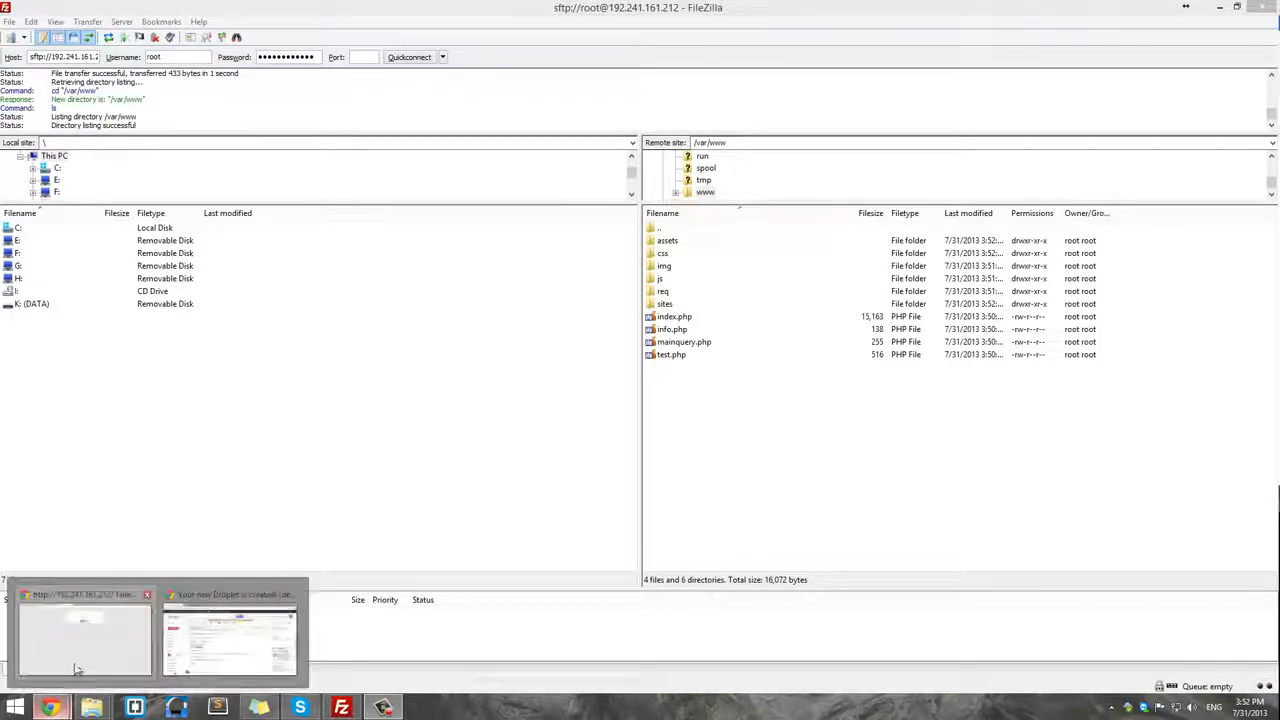
click(79, 662)
right_click(175, 447)
click(216, 489)
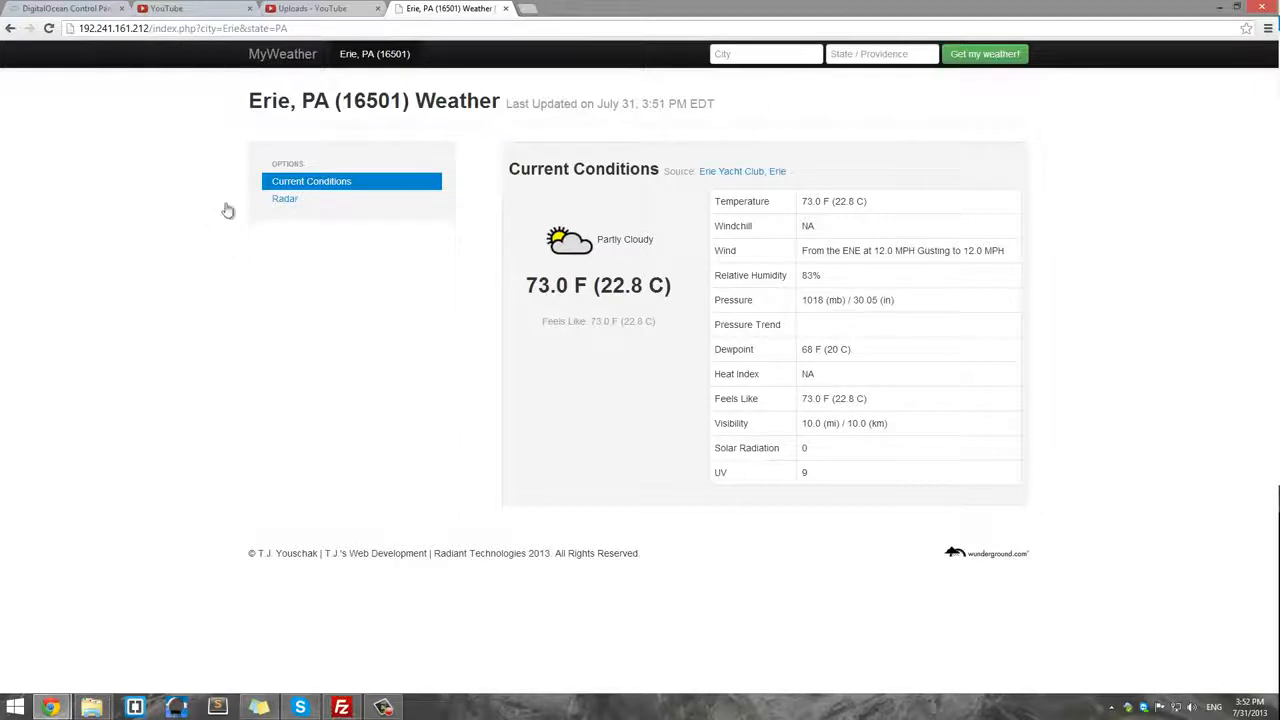
Step: Look up the weather on the MyWeather site for the city Lake City and state PA
click(755, 57)
text(Lak)
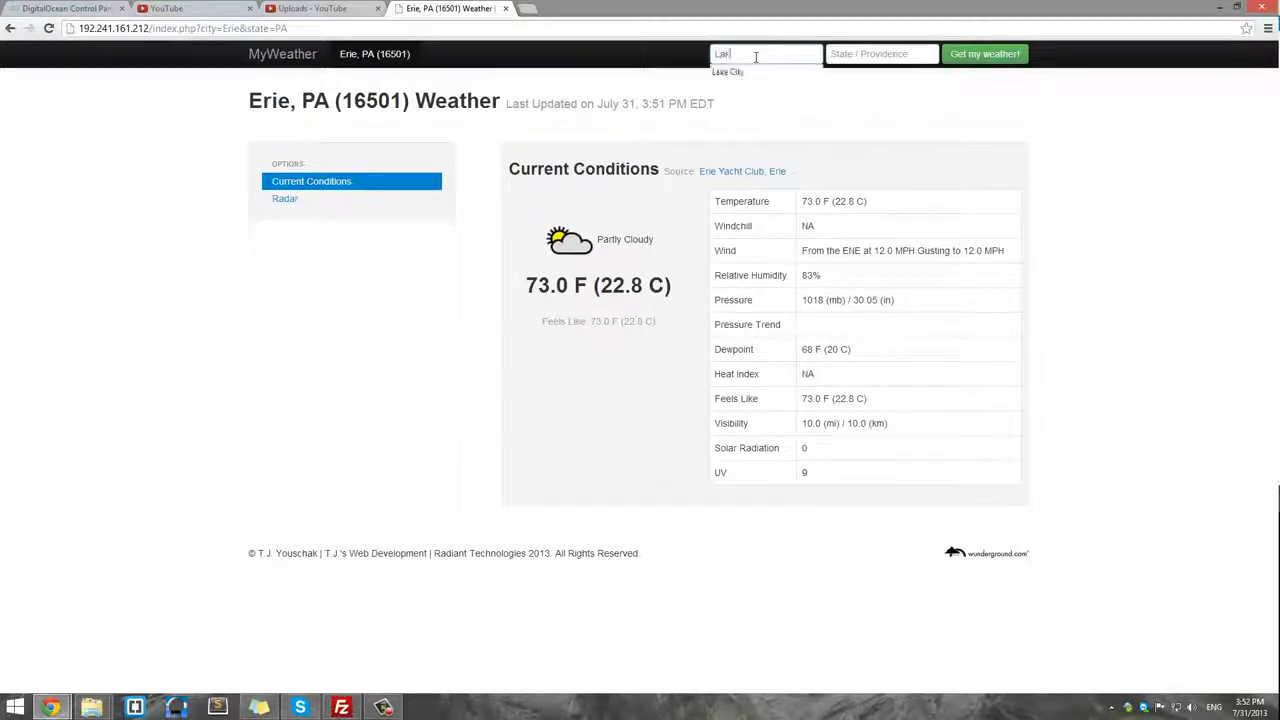
text(e City)
key(Tab)
text(PA)
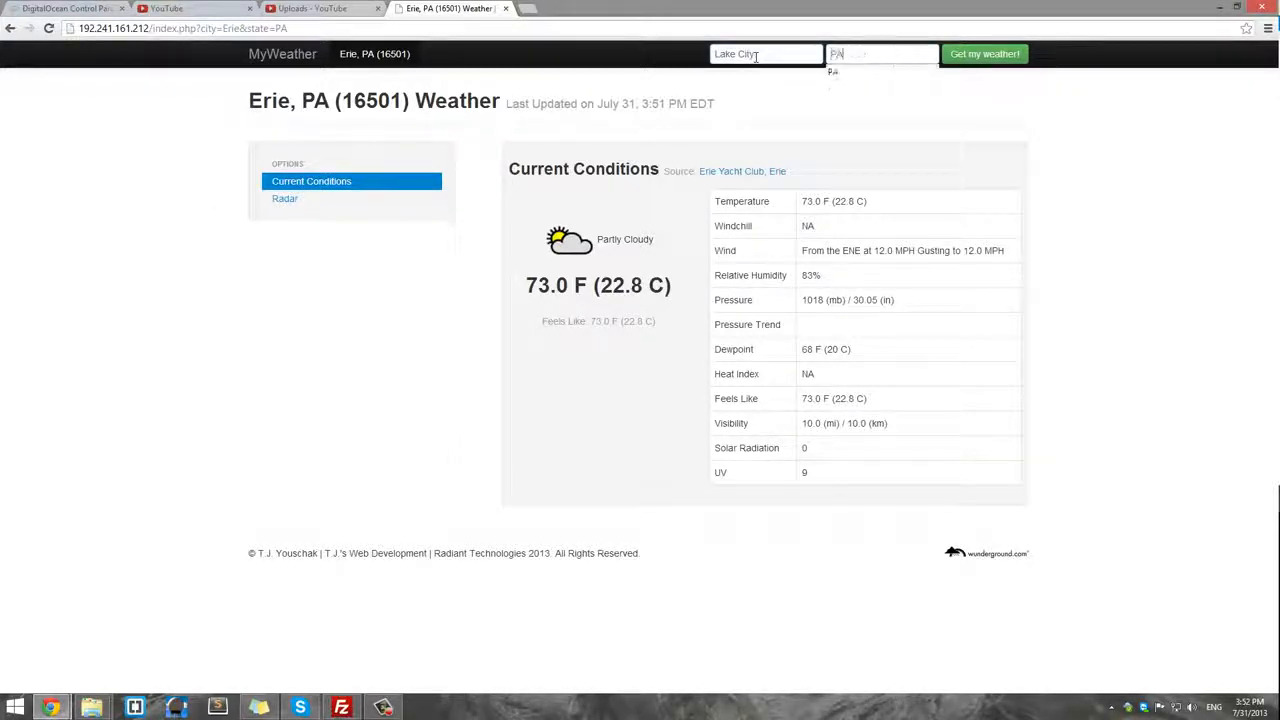
key(Return)
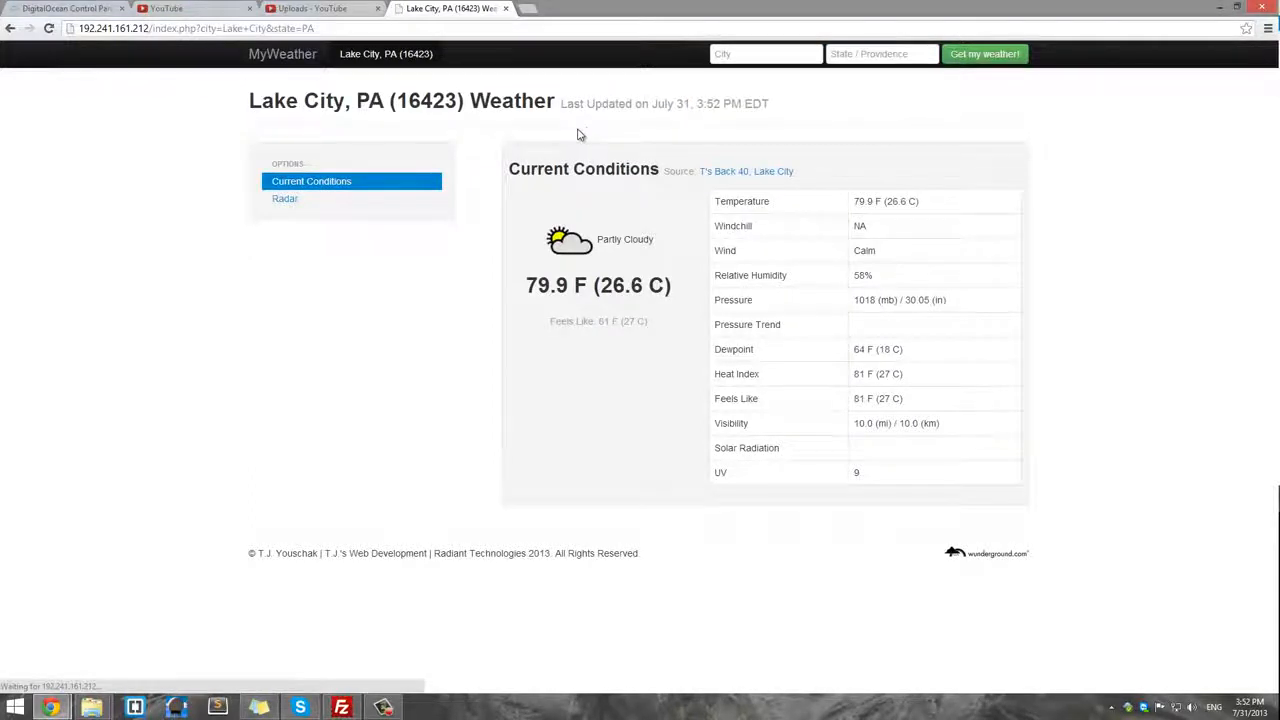
Step: Switch back to FileZilla and review the uploaded site files in /var/www, selecting the parent directory entry
click(341, 707)
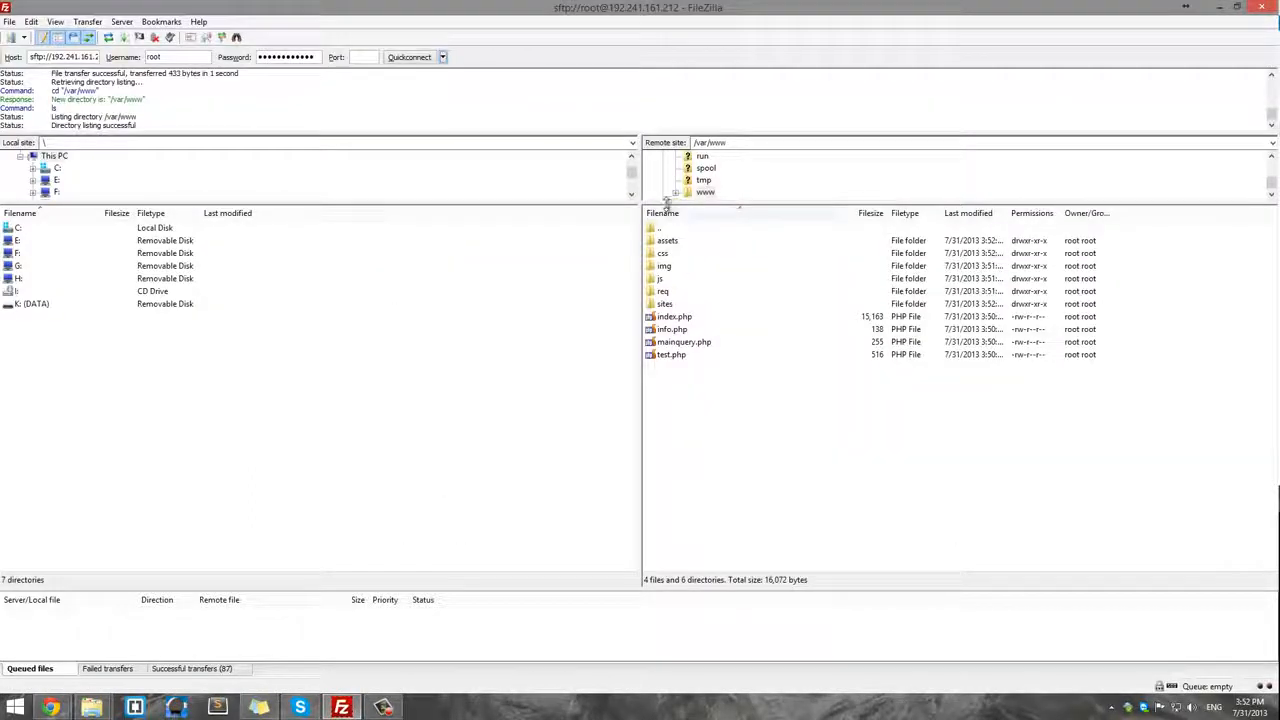
click(670, 232)
click(674, 478)
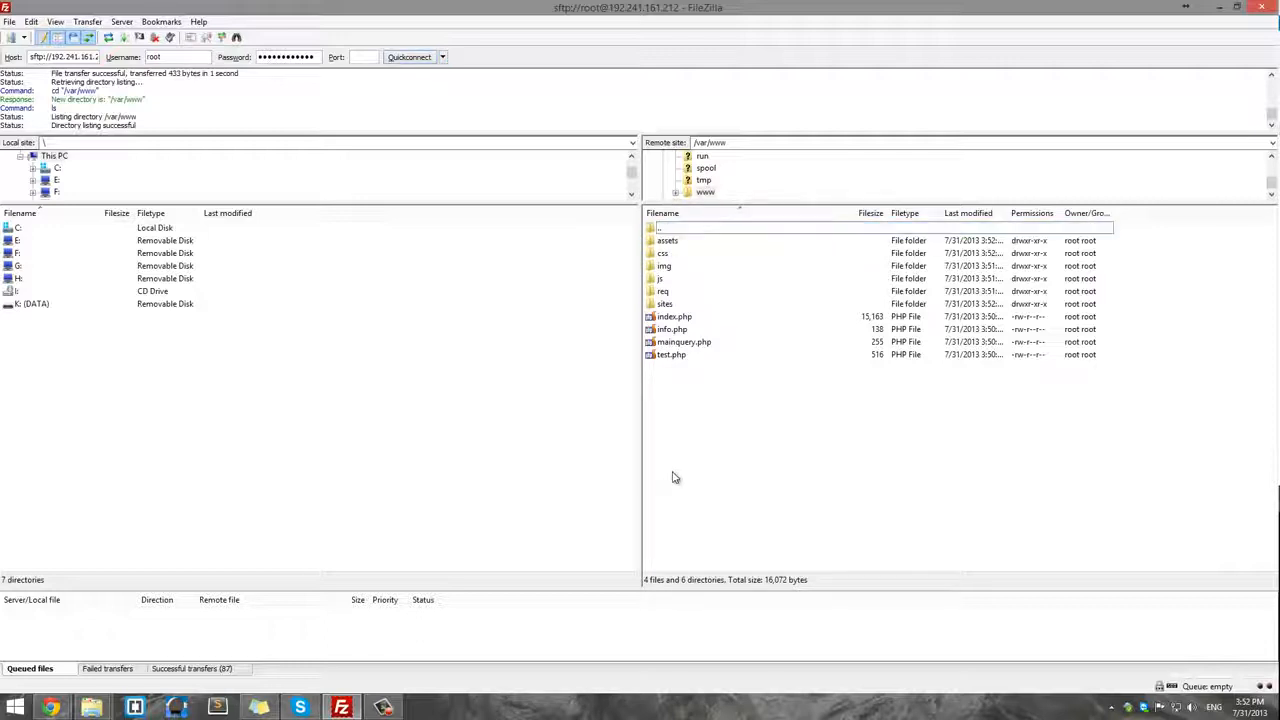
click(702, 228)
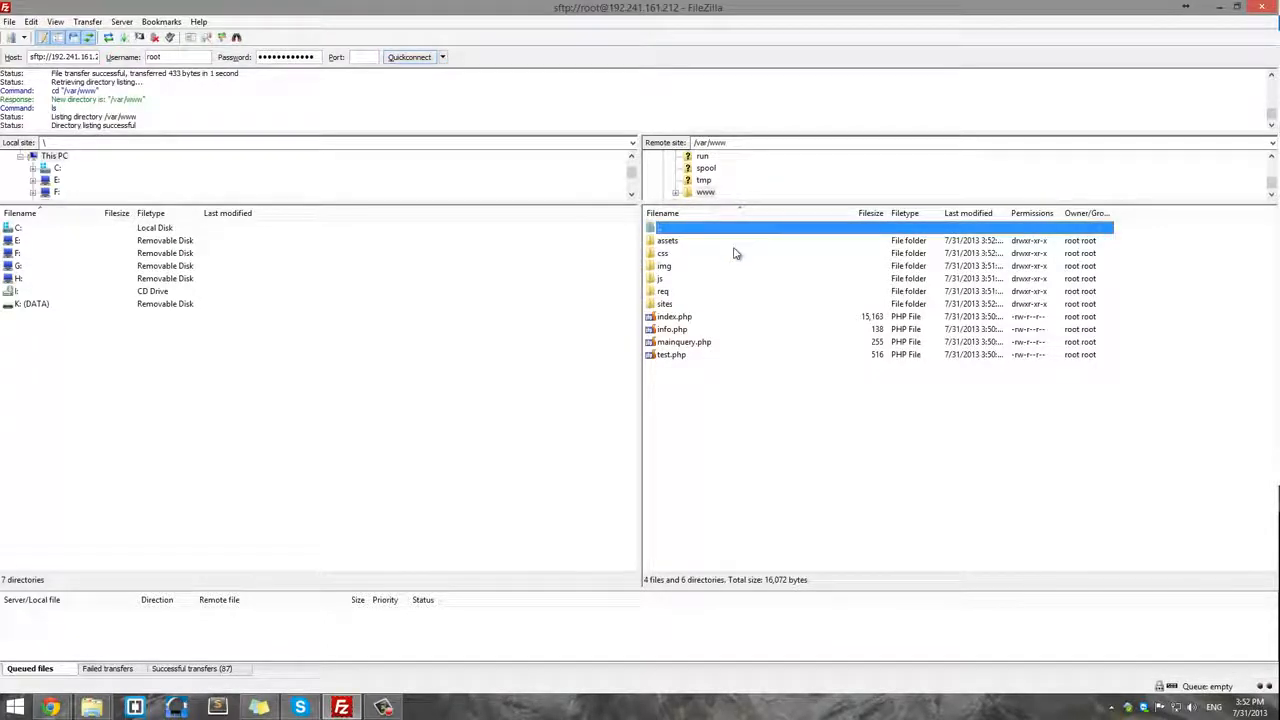